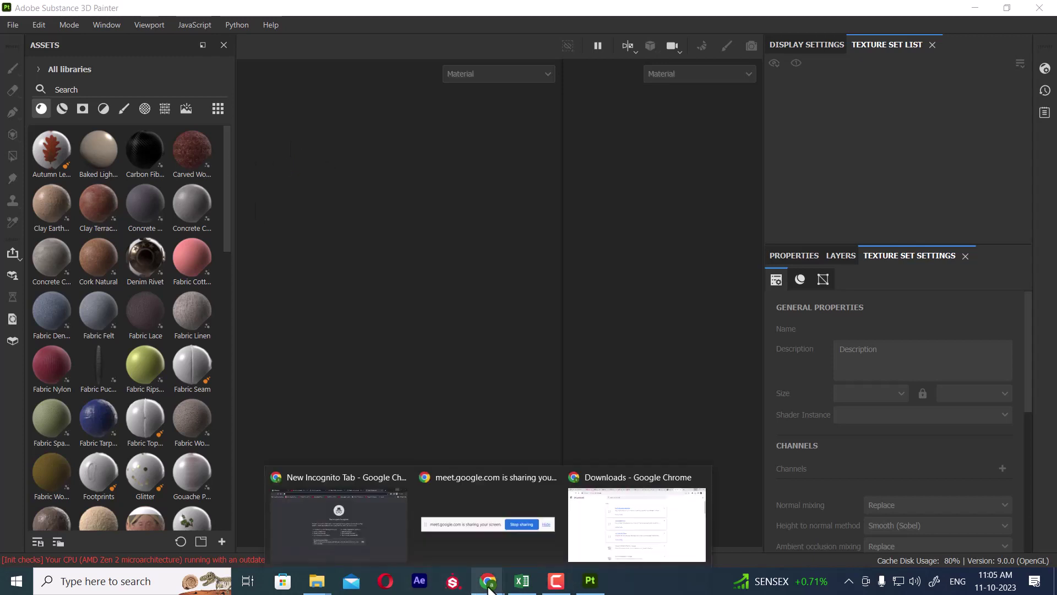
# Return to the Community Assets page and scroll back up the material list.
pyautogui.click(590, 531)
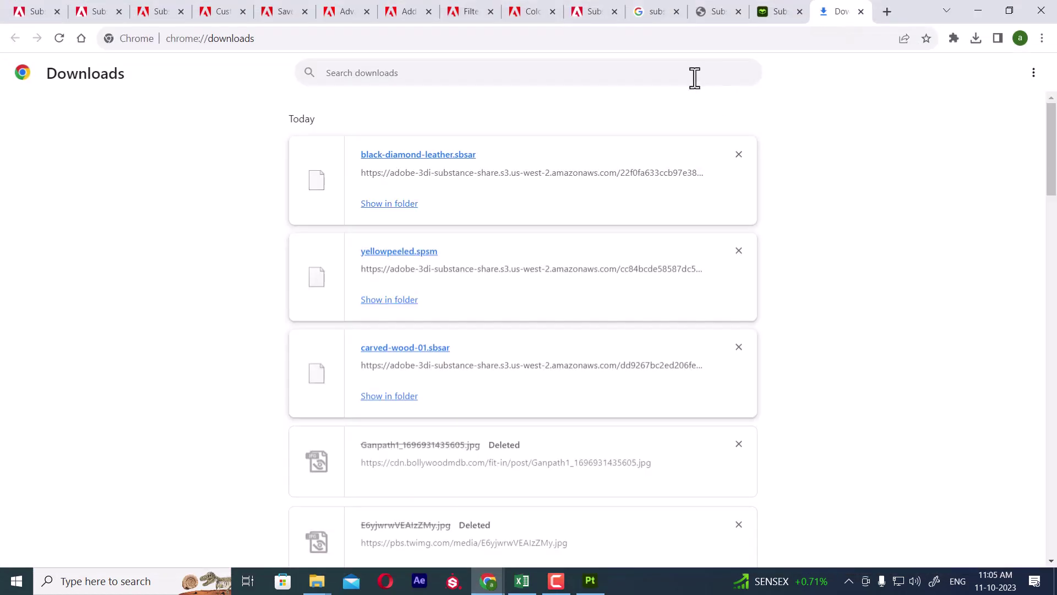
pyautogui.click(731, 12)
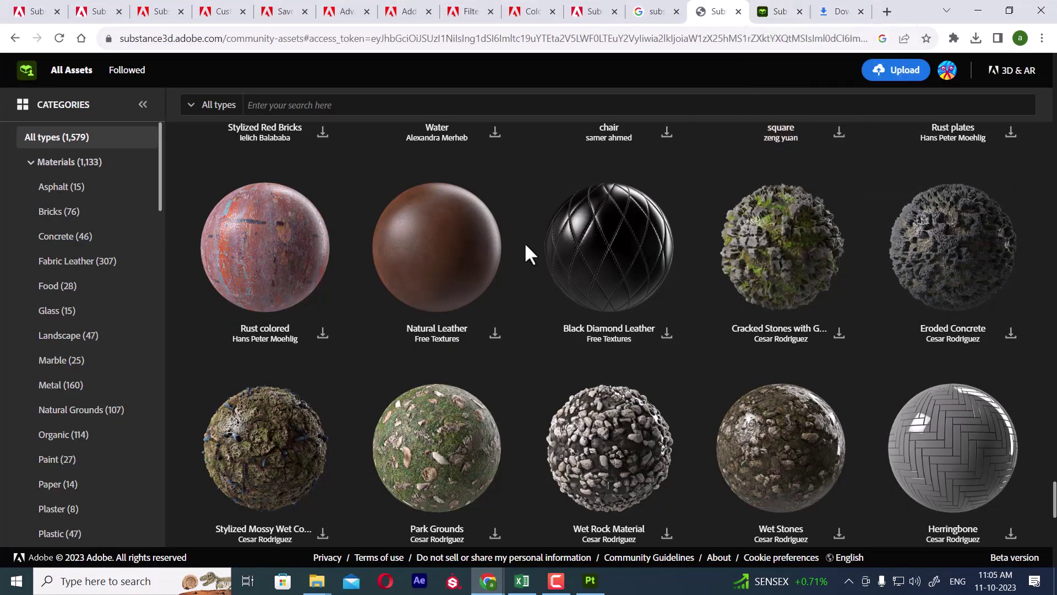
pyautogui.scroll(3, 551, 276)
pyautogui.scroll(4, 584, 330)
pyautogui.scroll(5, 590, 337)
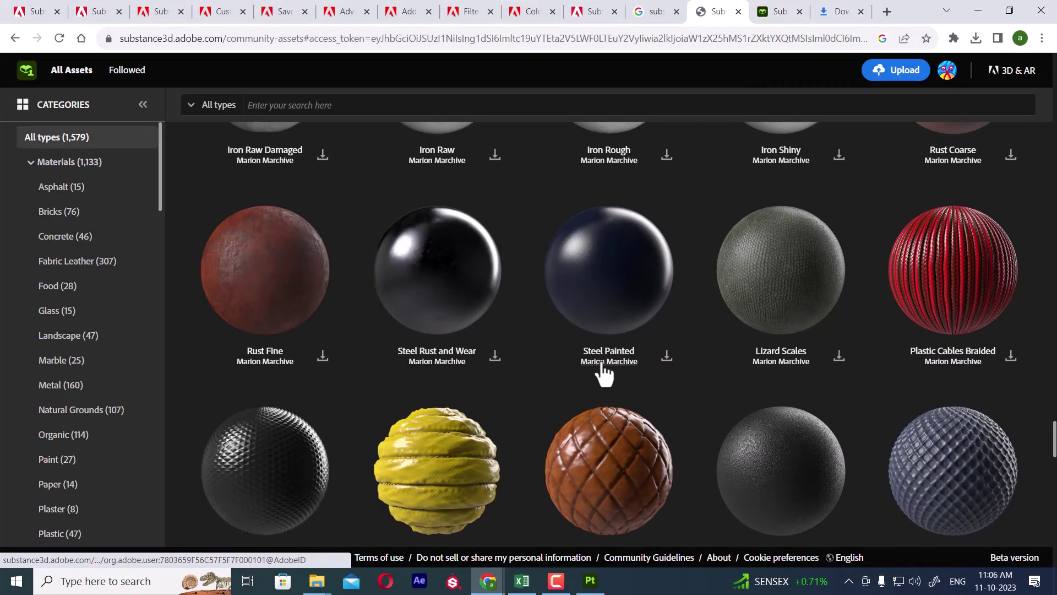
pyautogui.scroll(3, 600, 358)
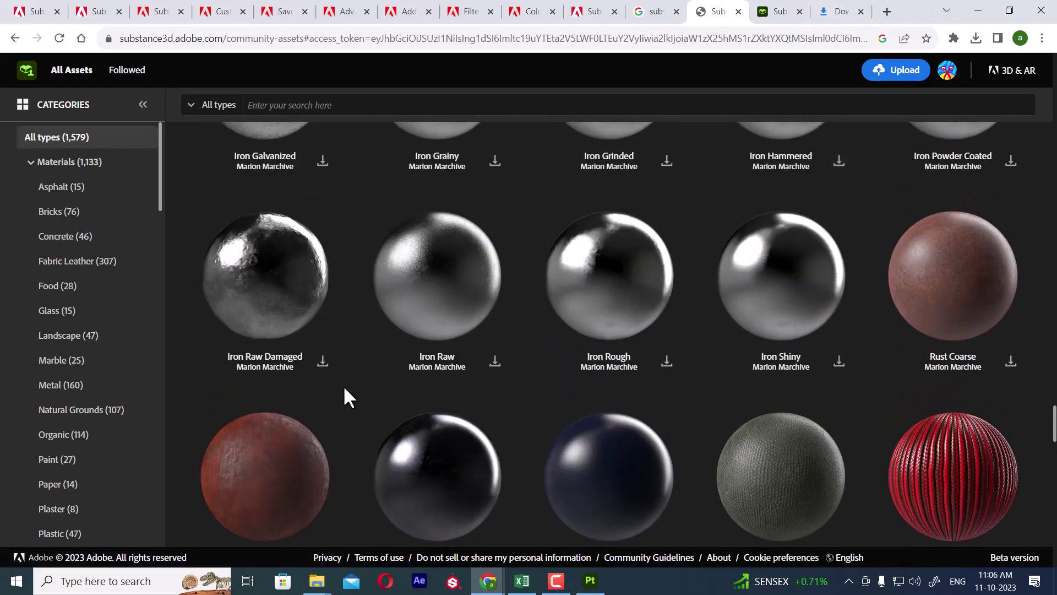
pyautogui.scroll(2, 485, 248)
pyautogui.scroll(4, 515, 327)
pyautogui.scroll(4, 533, 347)
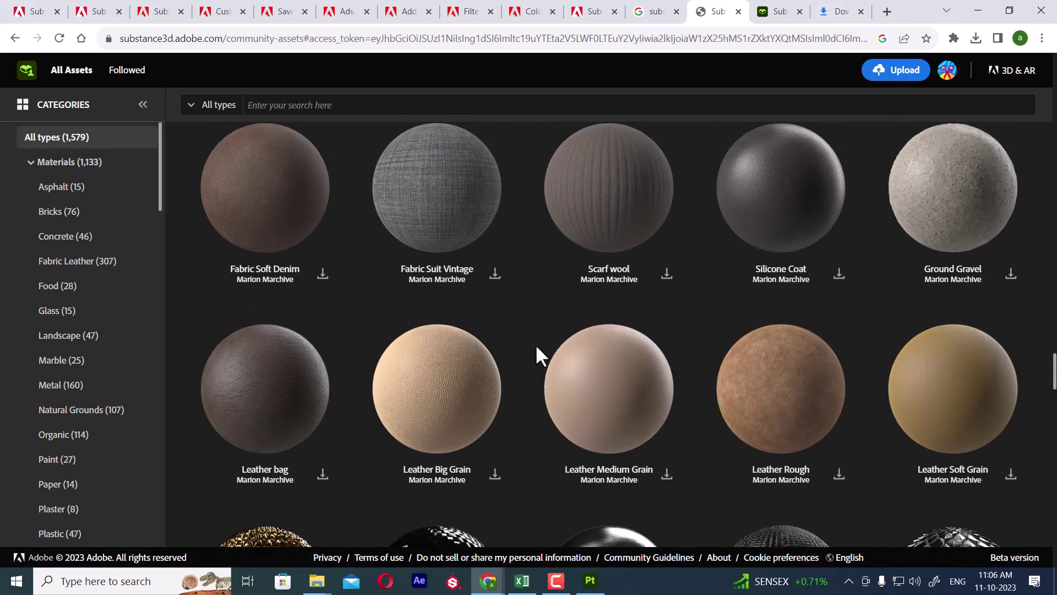
pyautogui.scroll(4, 548, 363)
pyautogui.scroll(5, 556, 386)
pyautogui.scroll(5, 402, 396)
pyautogui.scroll(5, 473, 399)
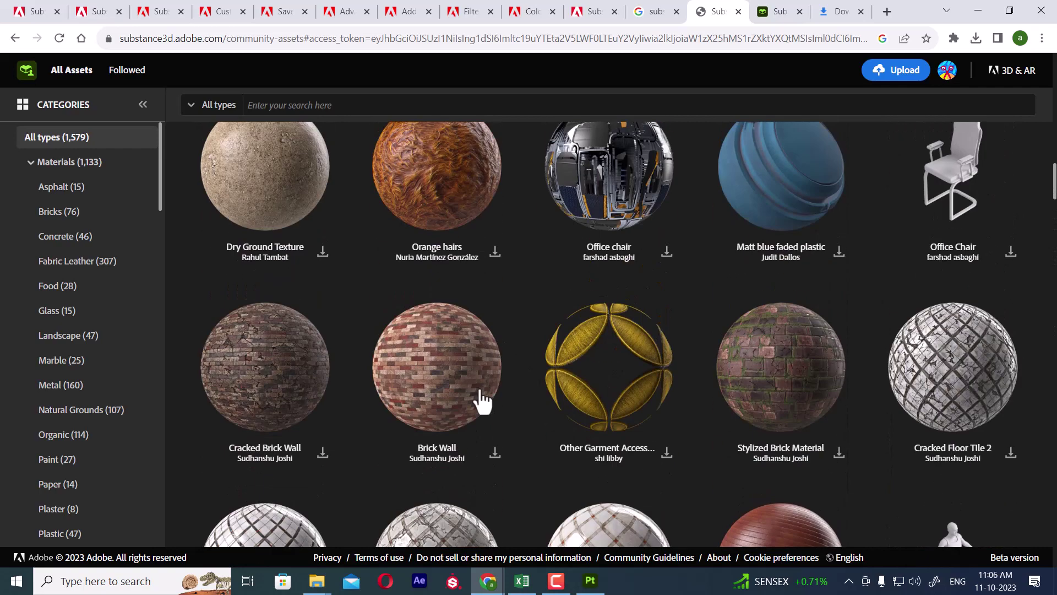
# Download the yellow peeled material and check its progress in Chrome's downloads.
pyautogui.scroll(-2, 487, 397)
pyautogui.scroll(-5, 489, 408)
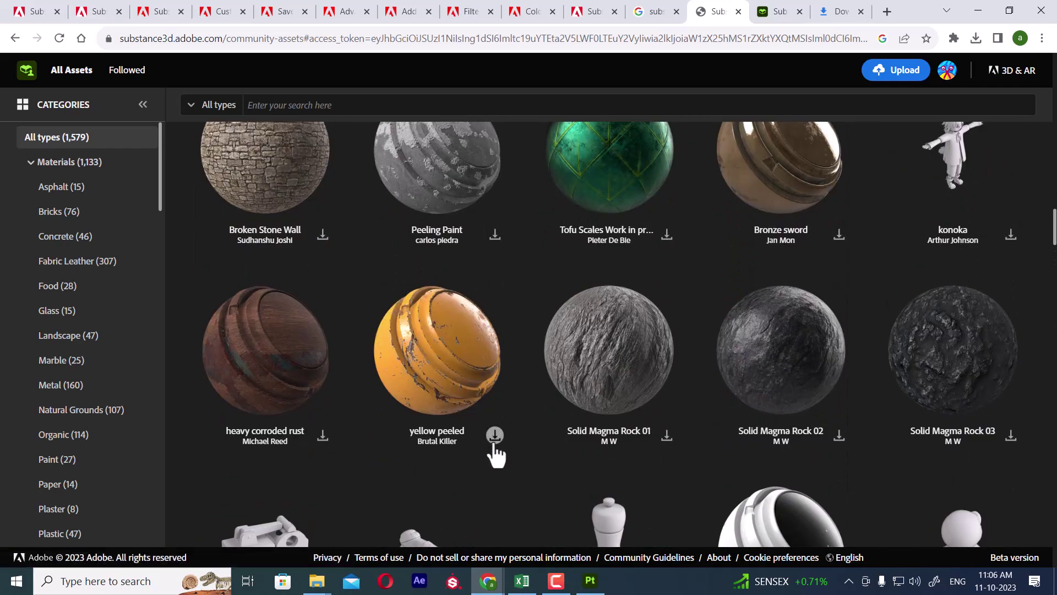
pyautogui.click(805, 148)
pyautogui.click(835, 12)
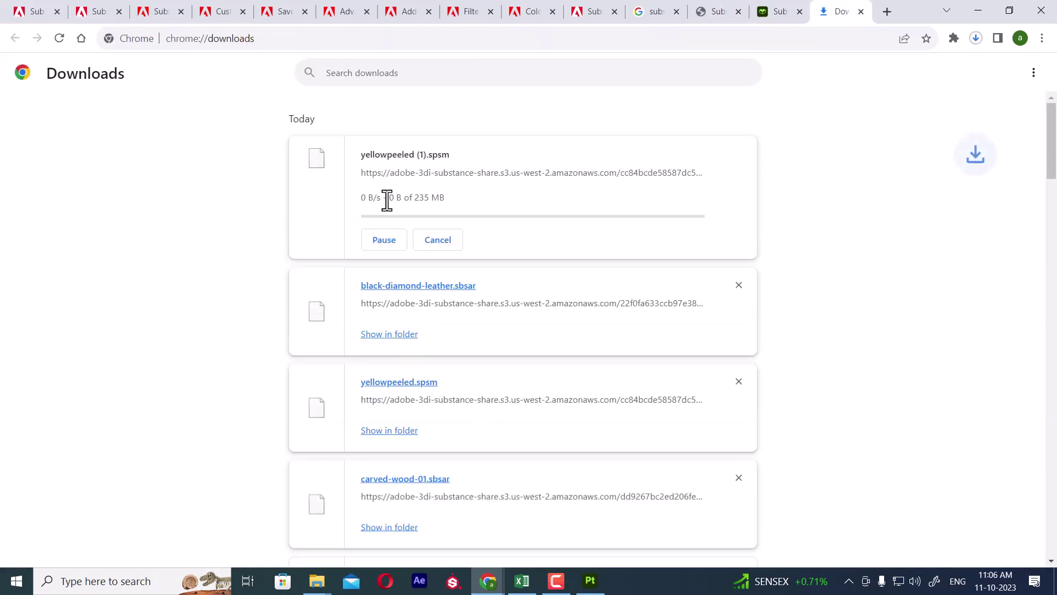
# In Downloads, select carved-wood-01.sbsar, black-diamond-leather.sbsar and the crdownload file, then return to Painter.
pyautogui.click(395, 438)
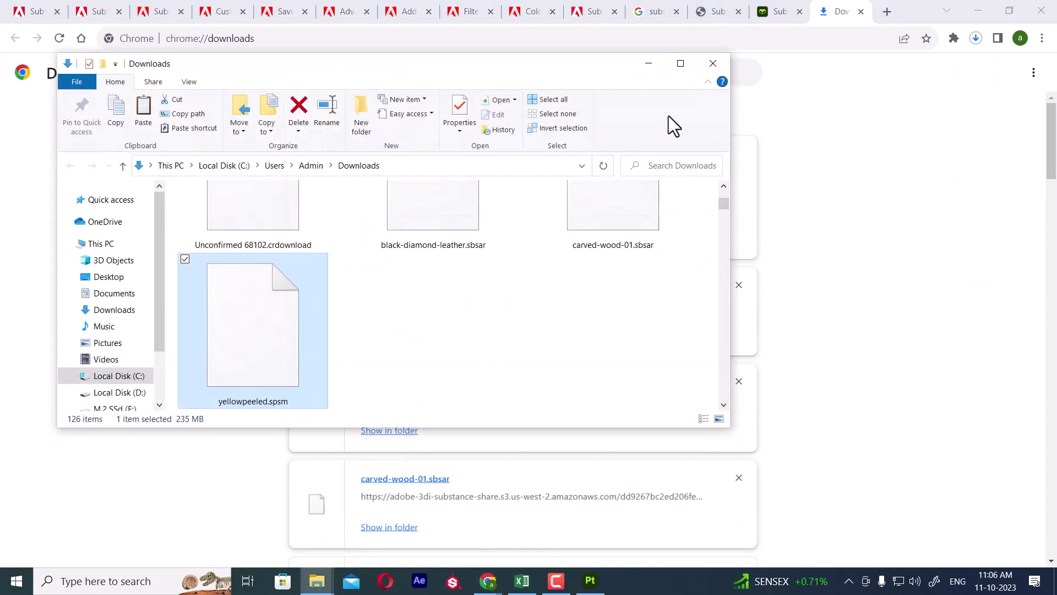
pyautogui.click(679, 64)
pyautogui.click(474, 283)
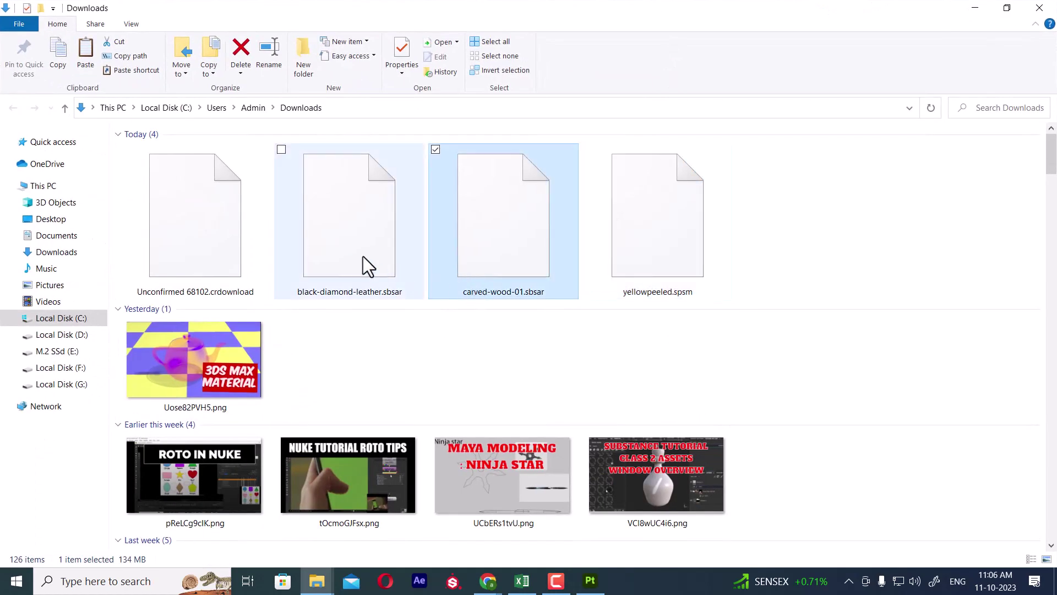
pyautogui.keyDown('ctrl'); pyautogui.click(352, 253); pyautogui.keyUp('ctrl')
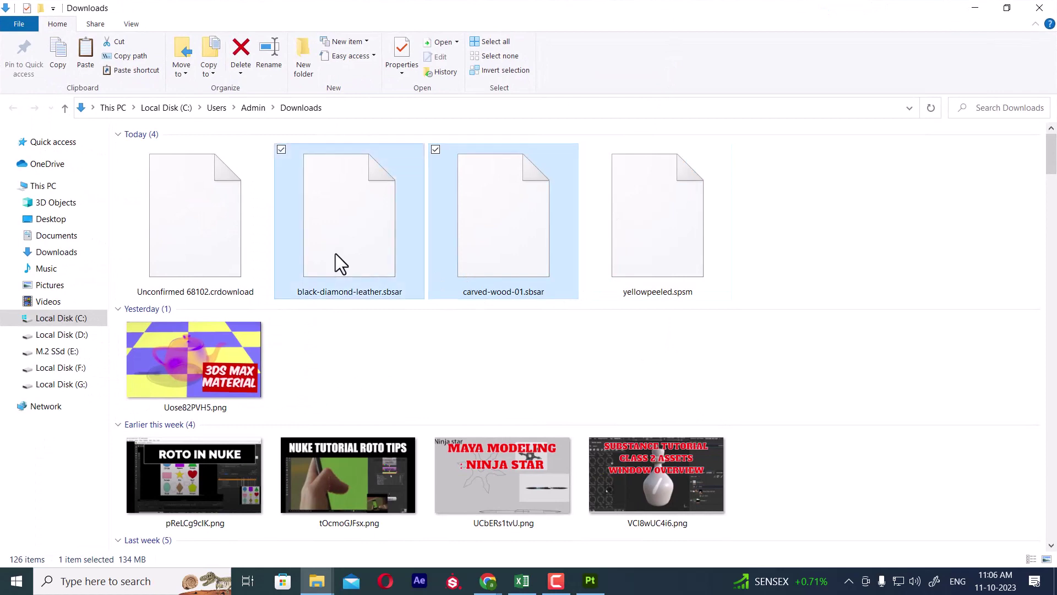
pyautogui.keyDown('ctrl'); pyautogui.click(222, 239); pyautogui.keyUp('ctrl')
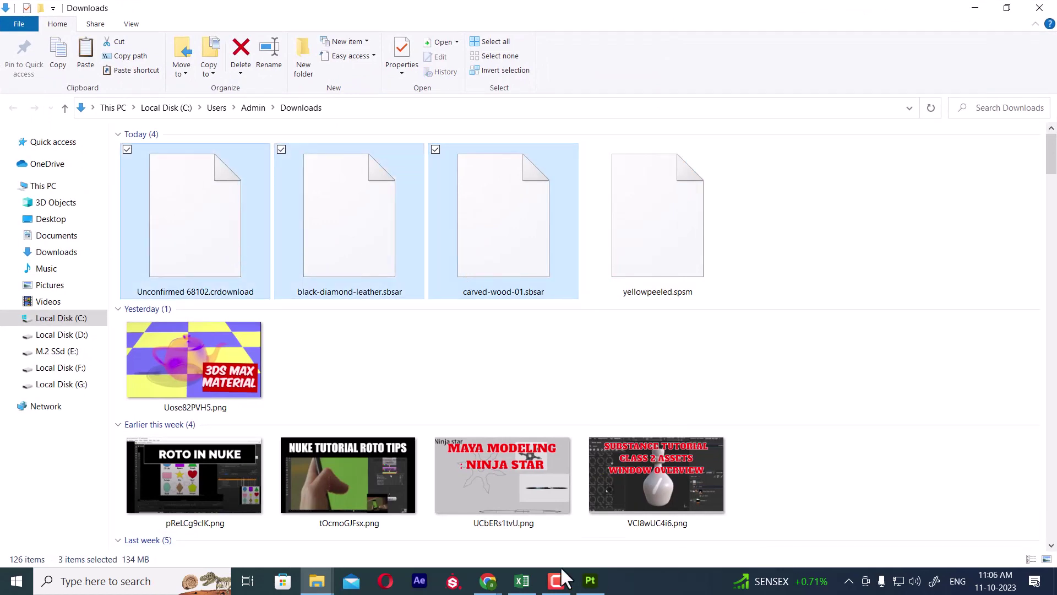
pyautogui.click(589, 581)
# In the Libraries settings, add a library named sub_mat and browse for its path.
pyautogui.click(39, 25)
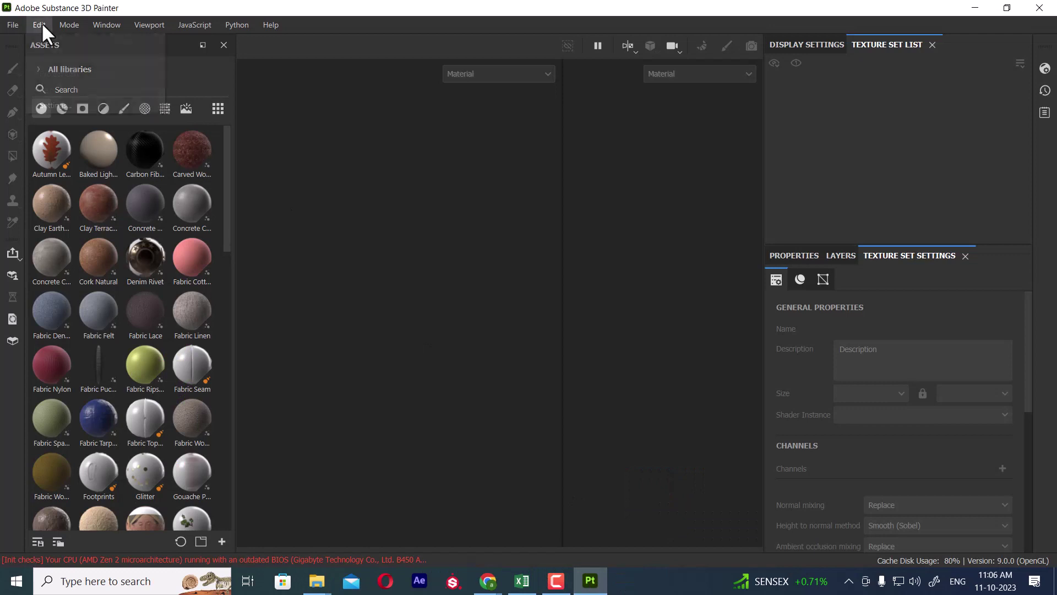
pyautogui.click(66, 104)
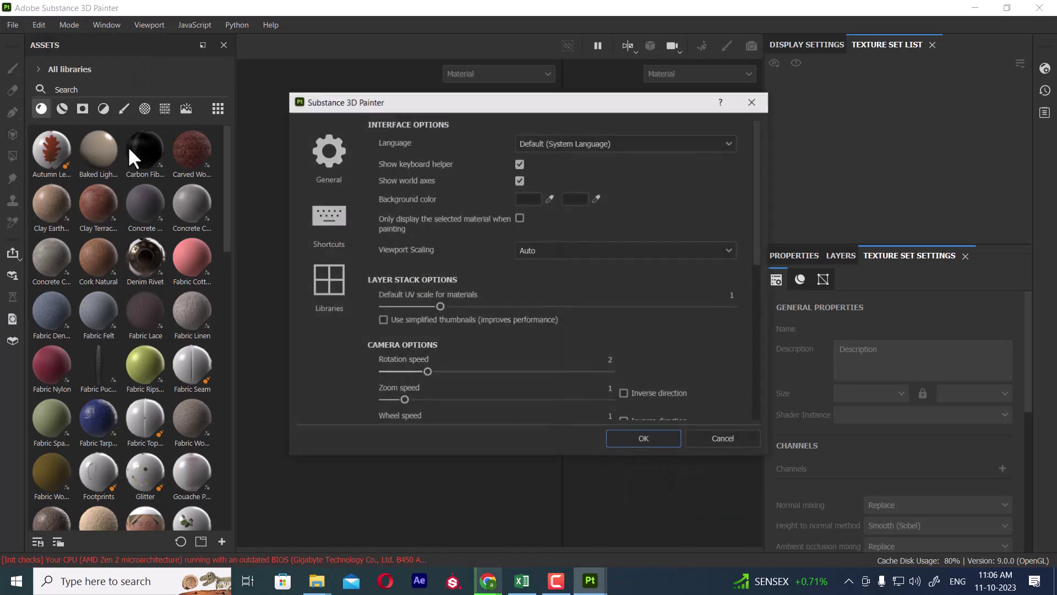
pyautogui.click(325, 292)
pyautogui.write('sub_mat')
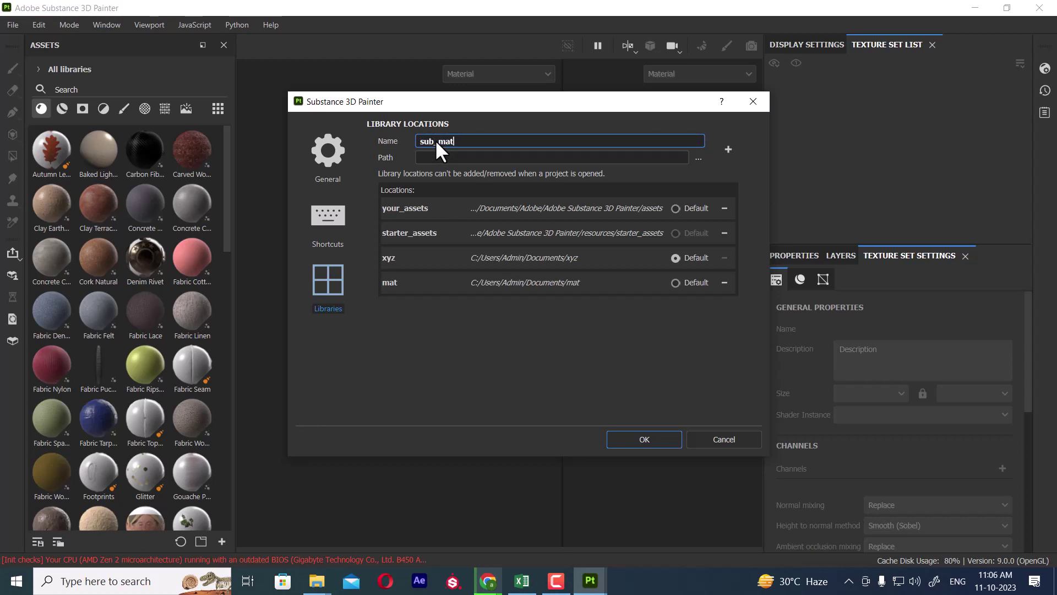
pyautogui.click(439, 156)
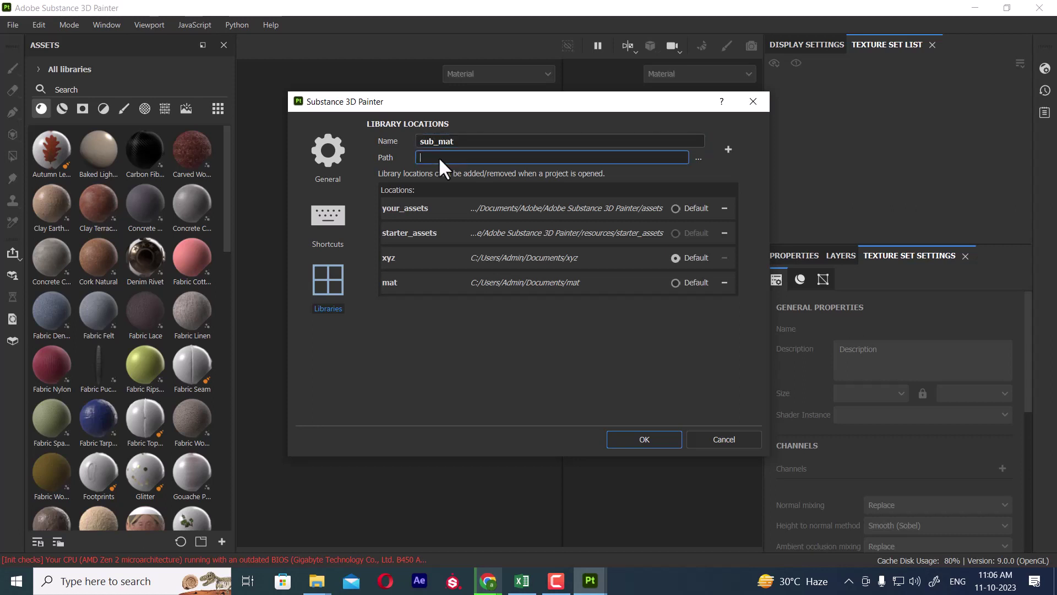
pyautogui.click(698, 159)
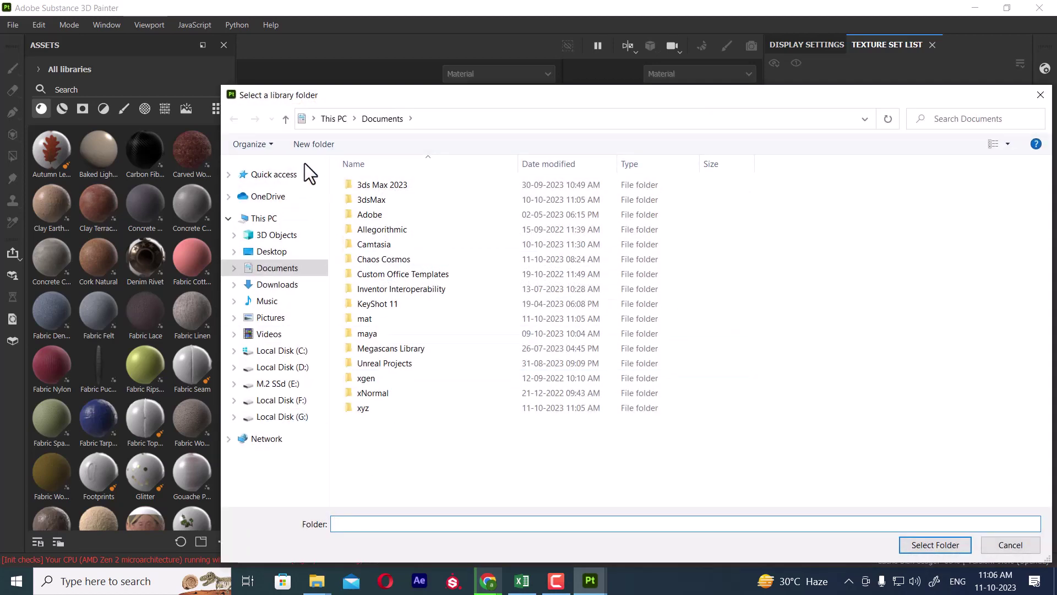
# Create a new sub_mat folder in Documents and choose it as the library path.
pyautogui.click(307, 146)
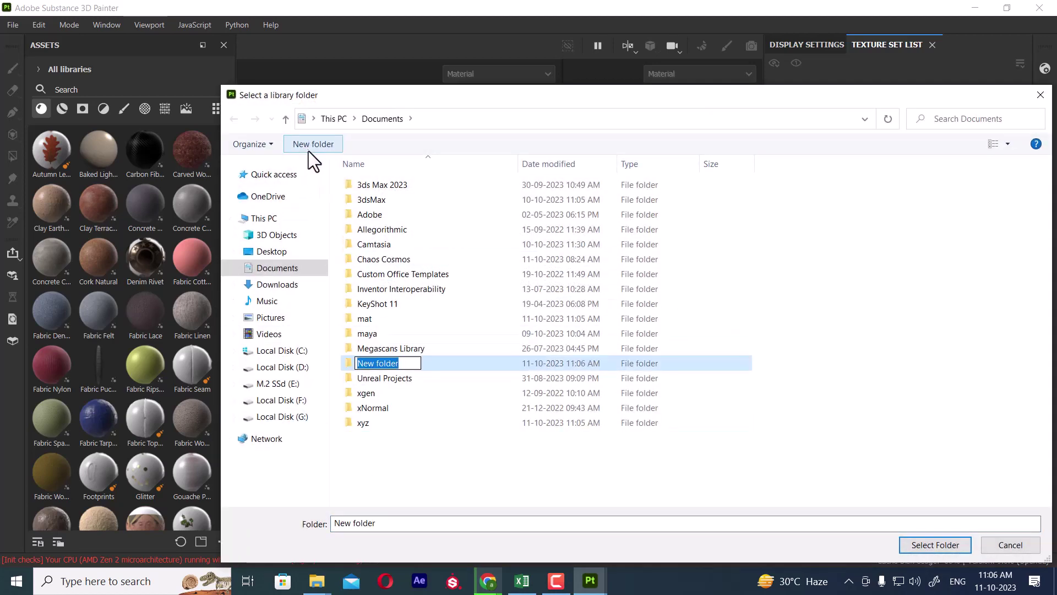
pyautogui.write('sub_')
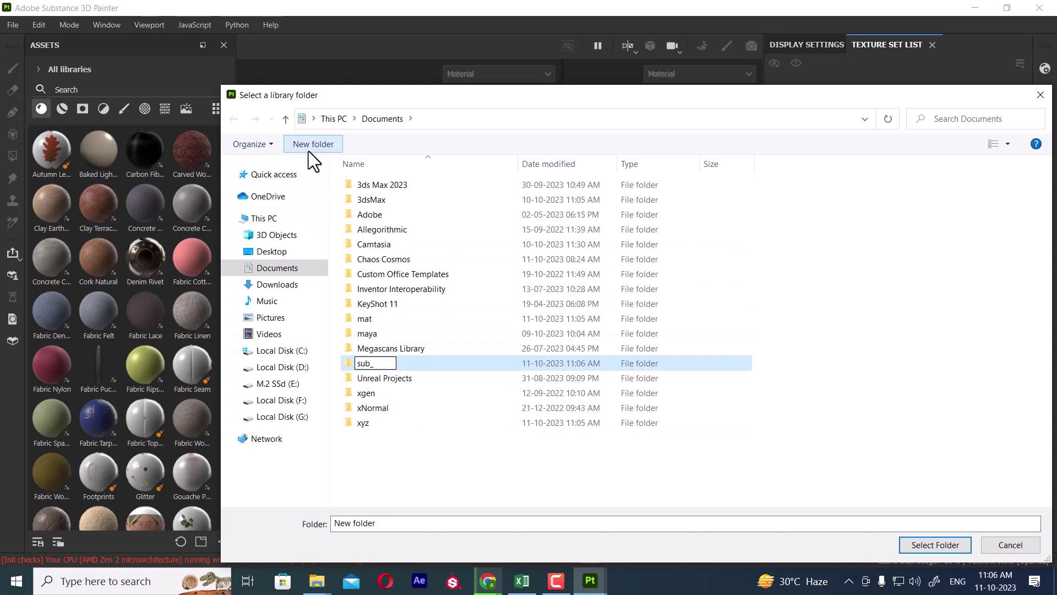
pyautogui.write('mat')
pyautogui.press('Return')
pyautogui.press('Return')
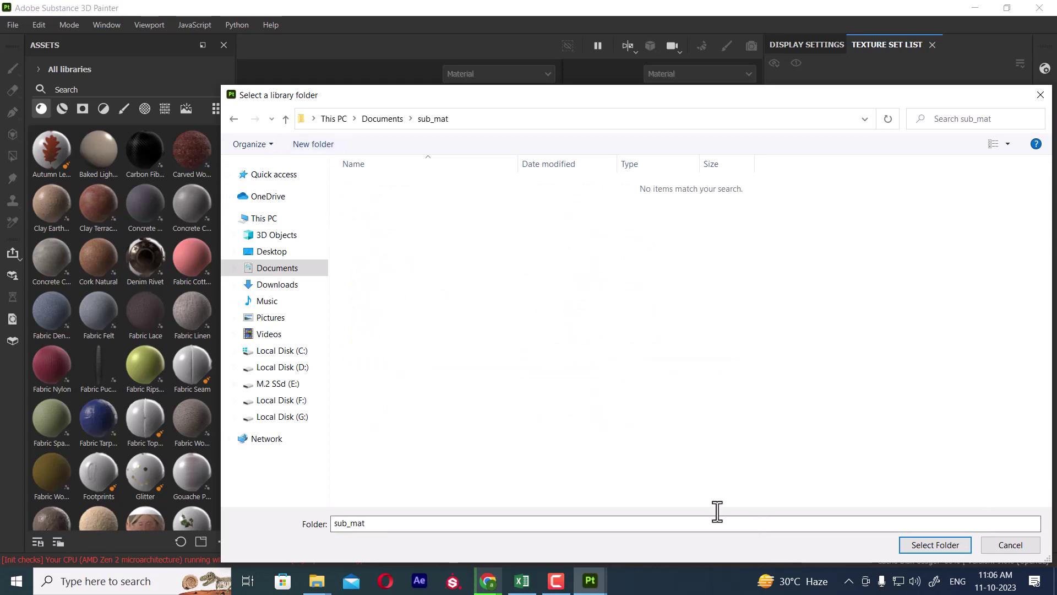
pyautogui.click(934, 543)
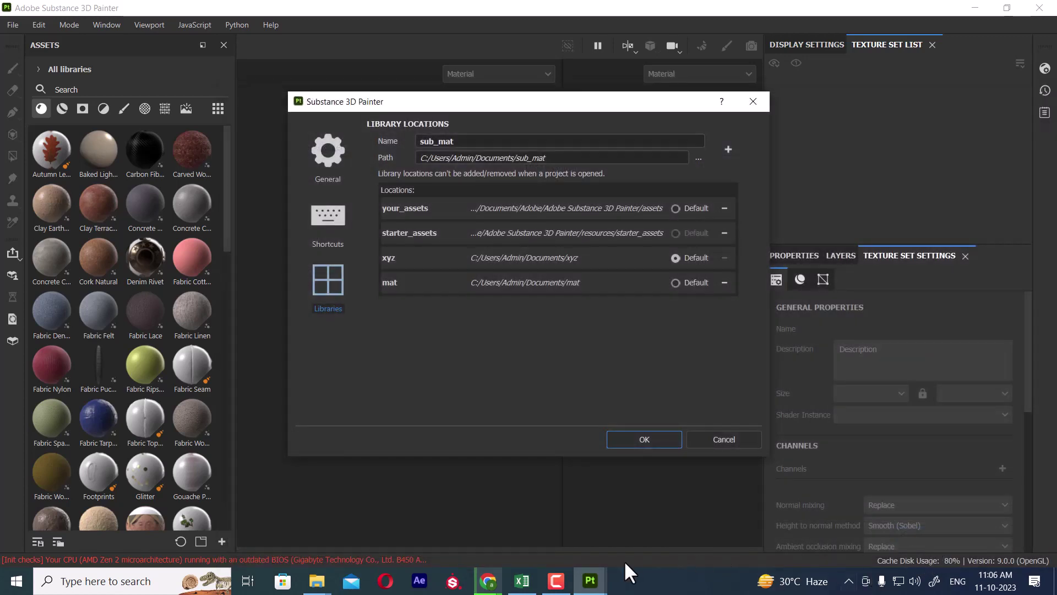
# Open the empty sub_mat folder from the Documents window in File Explorer.
pyautogui.click(319, 585)
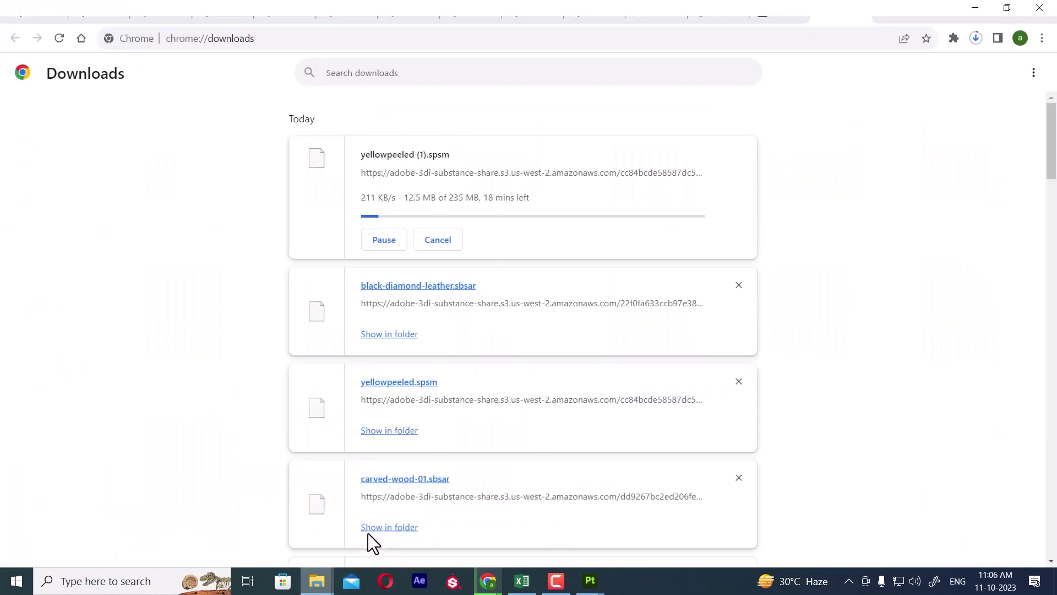
pyautogui.click(368, 533)
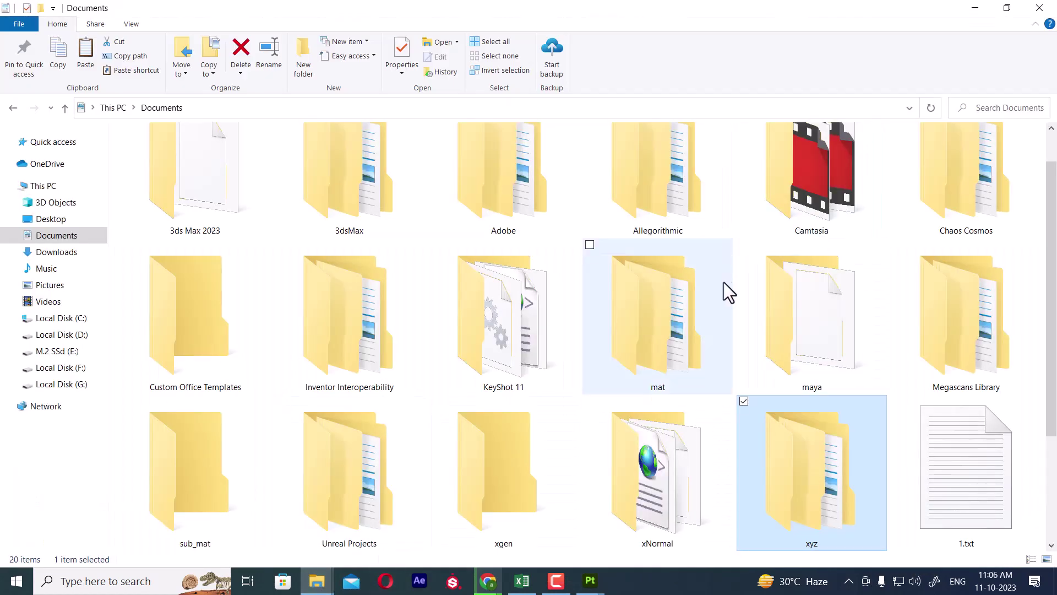
pyautogui.click(248, 456)
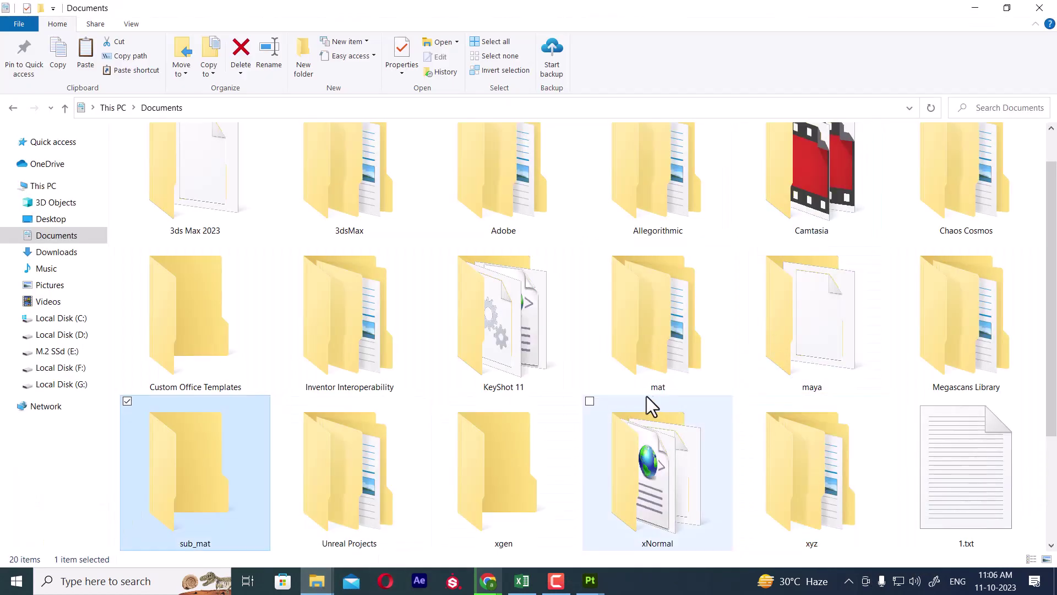
pyautogui.doubleClick(236, 455)
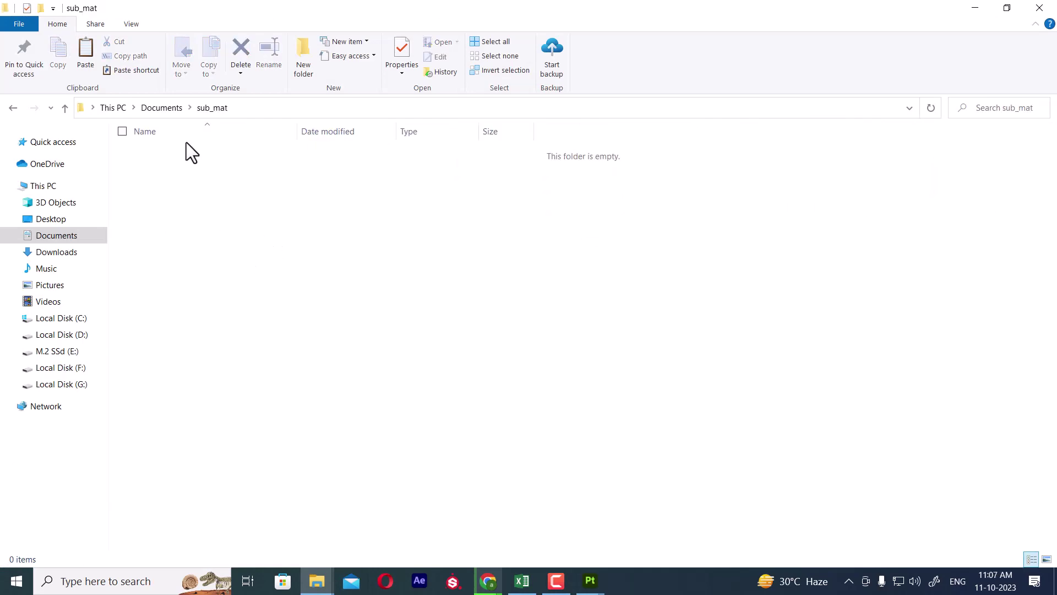
# Add sub_mat to Painter's library locations and make it the default library.
pyautogui.click(975, 8)
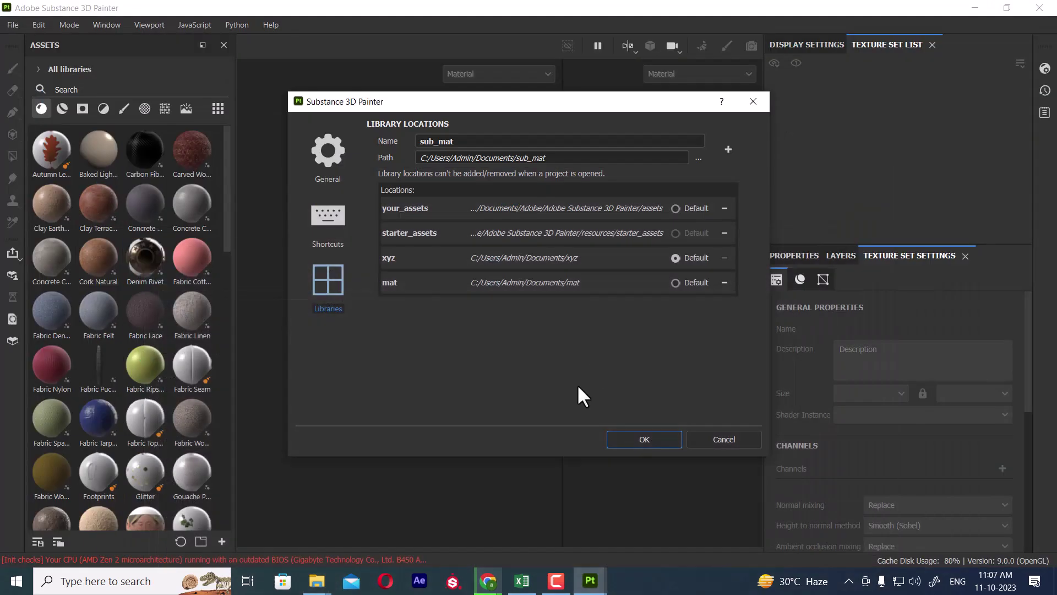
pyautogui.click(729, 149)
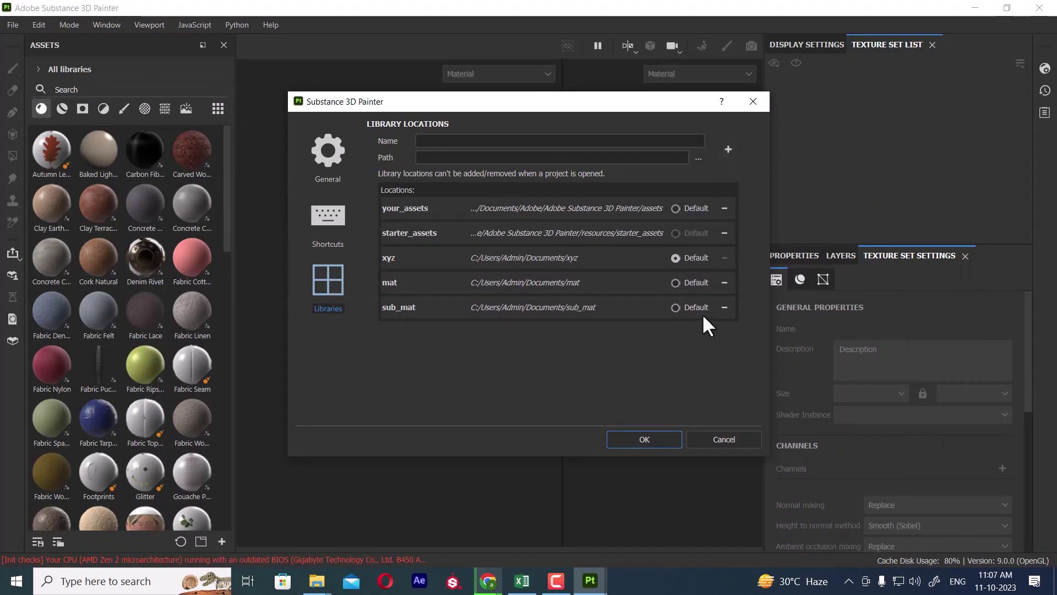
pyautogui.click(676, 308)
pyautogui.click(318, 581)
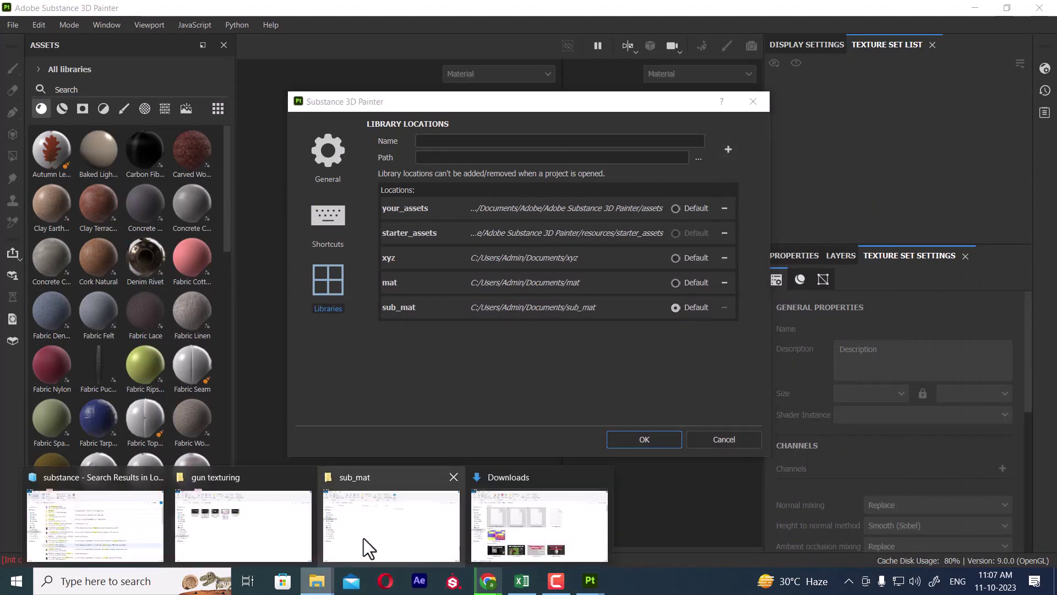
# Reopen sub_mat, paste the copied material files into it, and close Explorer.
pyautogui.click(385, 520)
pyautogui.click(162, 107)
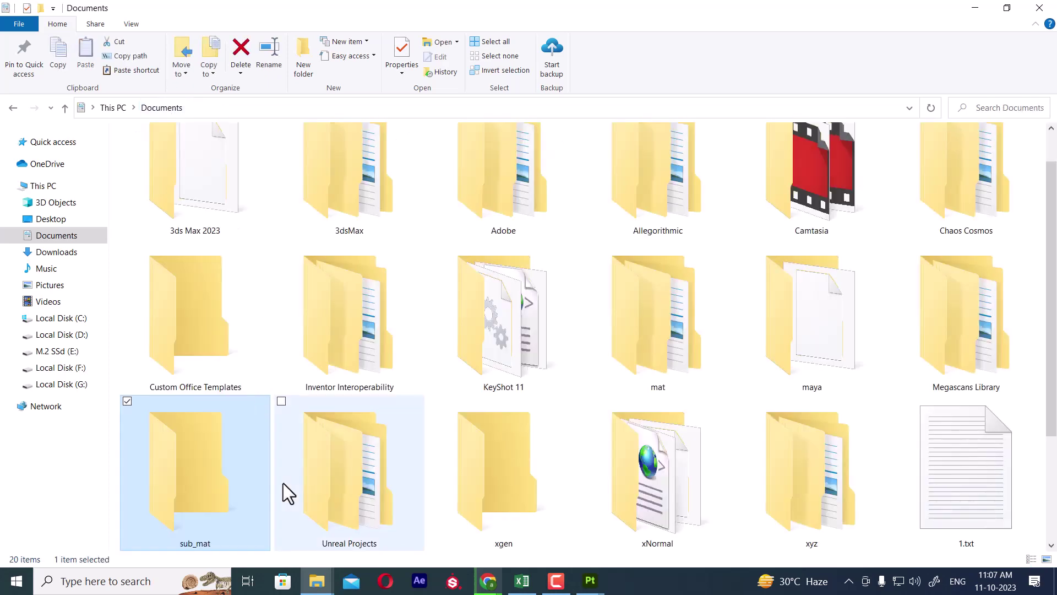
pyautogui.doubleClick(216, 487)
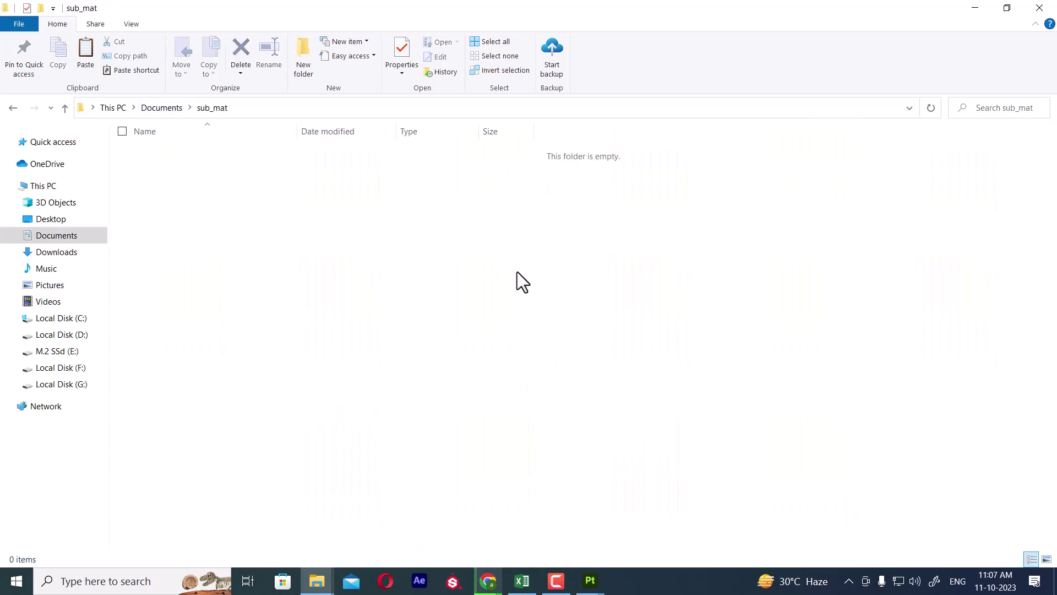
pyautogui.rightClick(426, 238)
pyautogui.click(348, 333)
pyautogui.click(359, 342)
pyautogui.click(1040, 7)
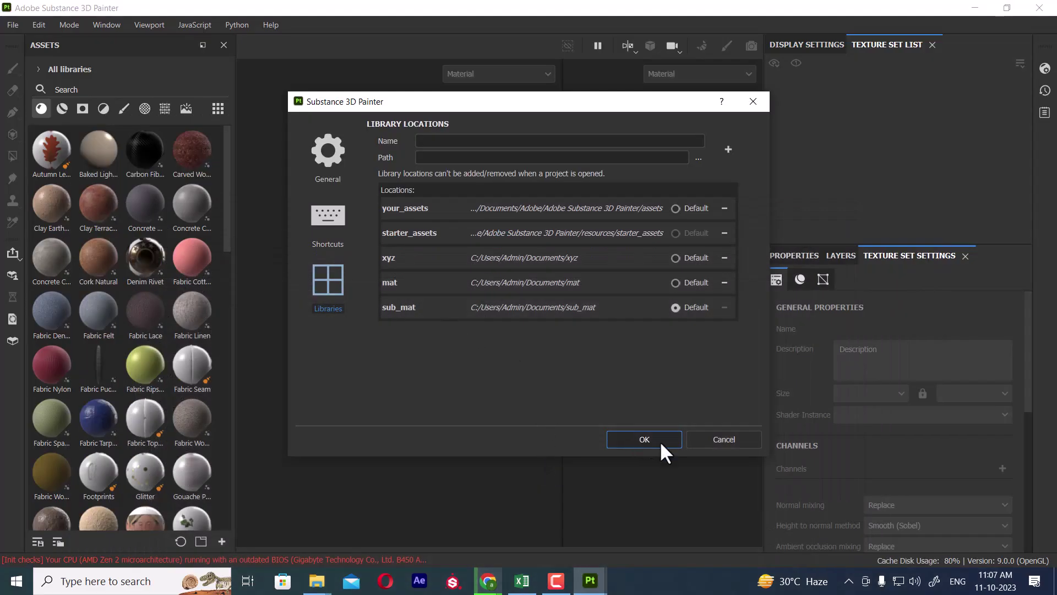
# Confirm the library settings and filter the Assets panel to the sub_mat library.
pyautogui.click(651, 439)
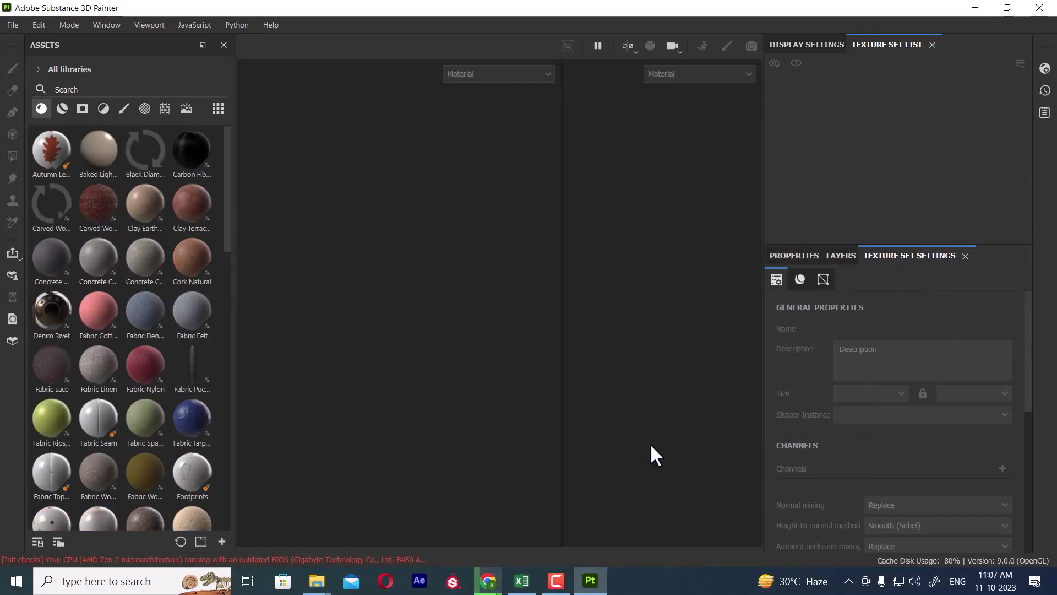
pyautogui.click(42, 67)
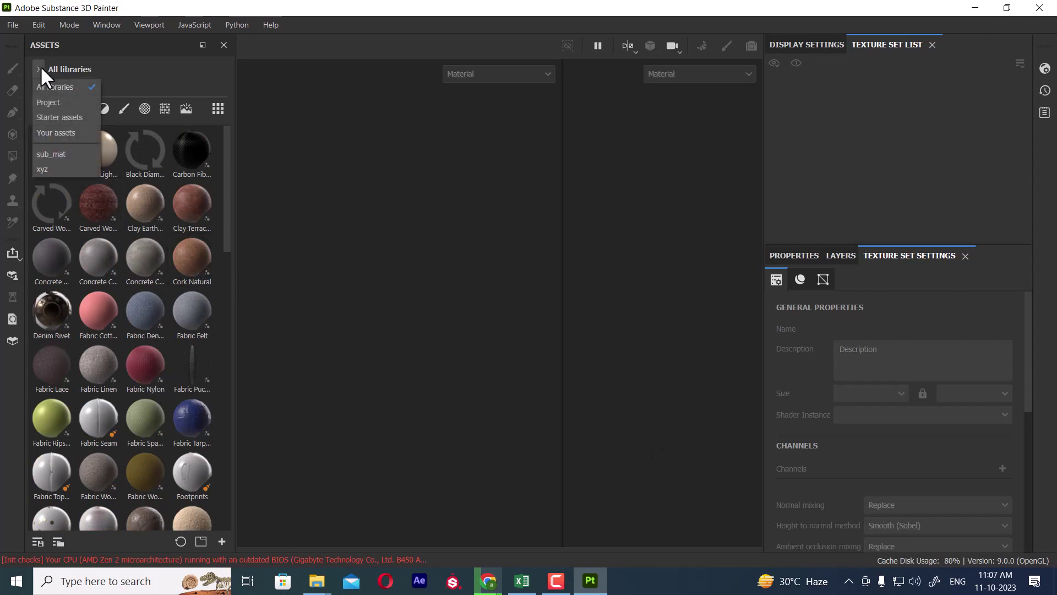
pyautogui.click(42, 155)
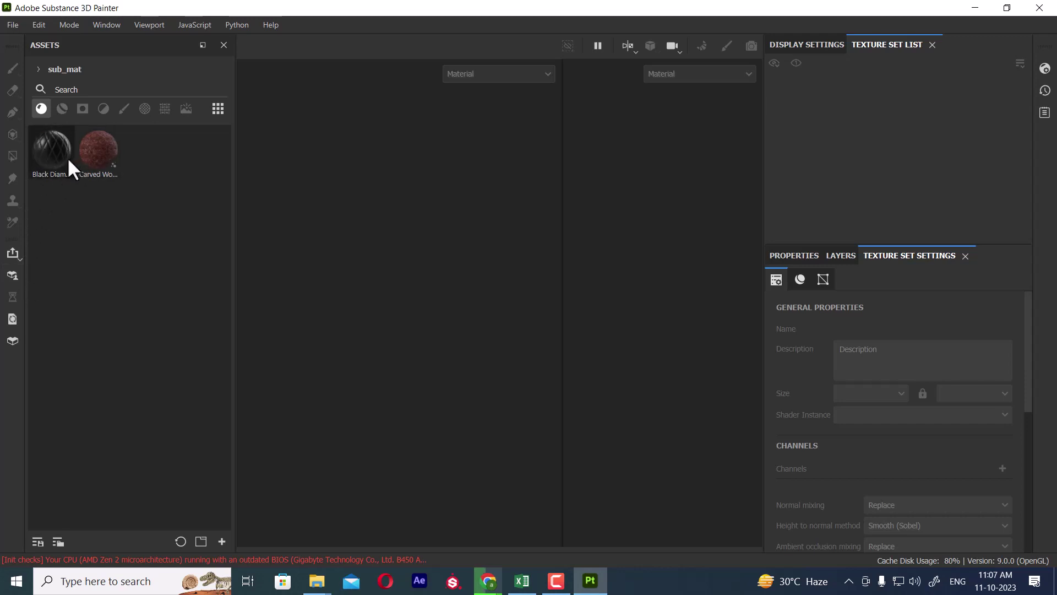
# Open the MeetMat.spp project via File > Open.
pyautogui.click(10, 24)
pyautogui.click(44, 97)
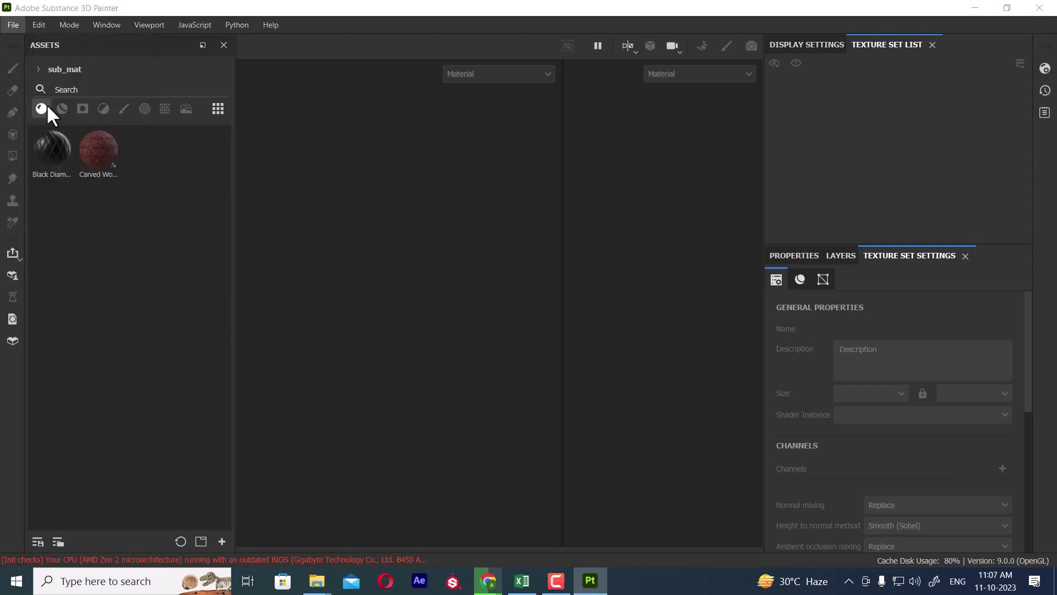
pyautogui.doubleClick(192, 134)
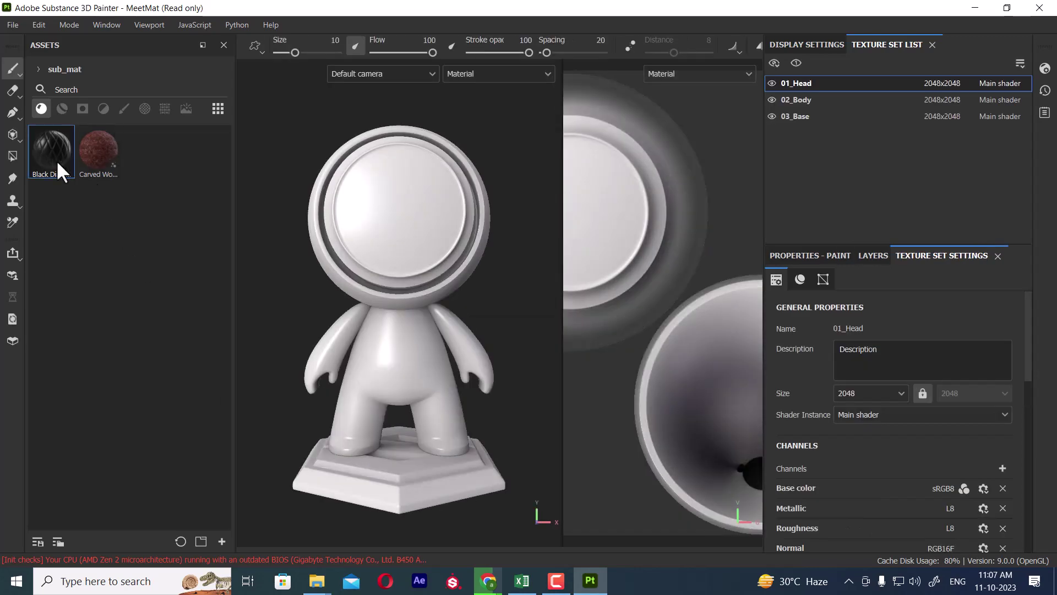
# Drag Black Diamond onto MeetMat's head and Carved Wood onto its body.
pyautogui.moveTo(57, 159); pyautogui.dragTo(429, 240)
pyautogui.keyDown('alt'); pyautogui.moveTo(487, 340); pyautogui.dragTo(463, 319); pyautogui.keyUp('alt')
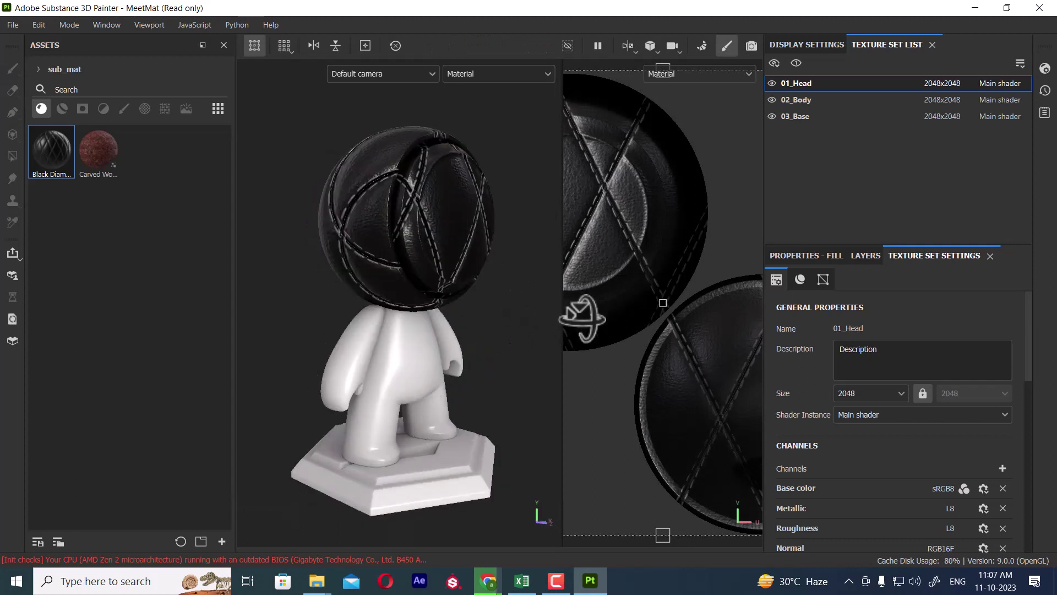
pyautogui.moveTo(113, 157); pyautogui.dragTo(412, 365)
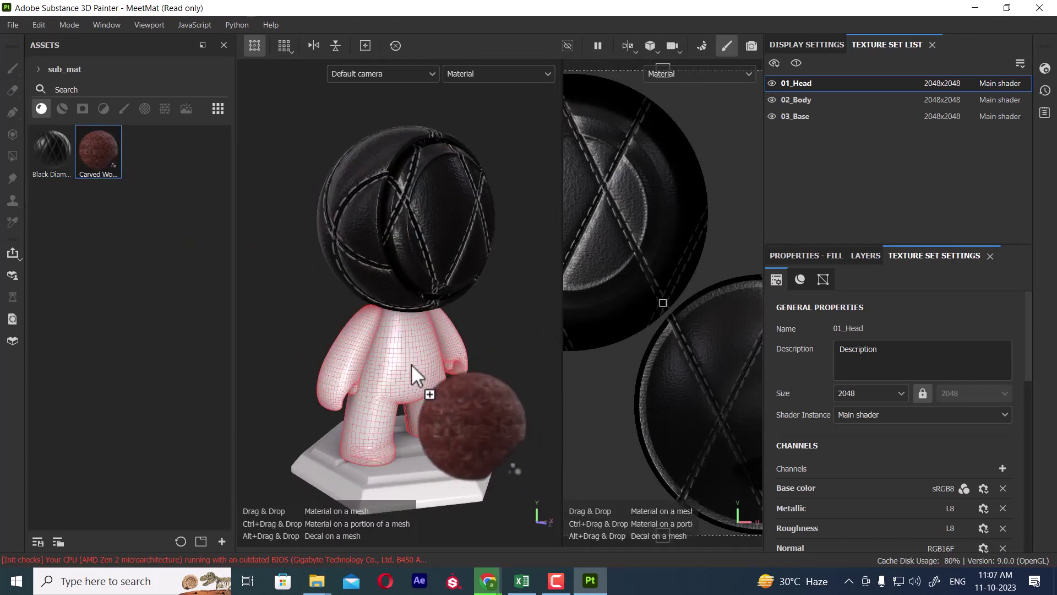
pyautogui.moveTo(411, 365); pyautogui.dragTo(410, 363)
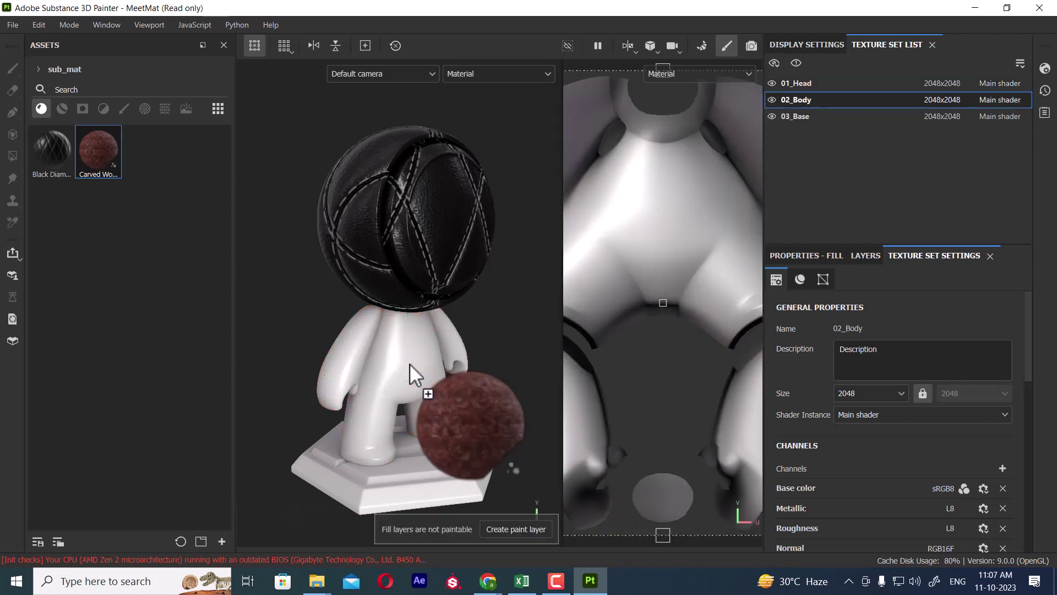
pyautogui.moveTo(488, 361)
pyautogui.keyDown('alt'); pyautogui.mouseDown()
pyautogui.moveTo(545, 361)
pyautogui.moveTo(453, 420)
pyautogui.mouseUp(); pyautogui.keyUp('alt')
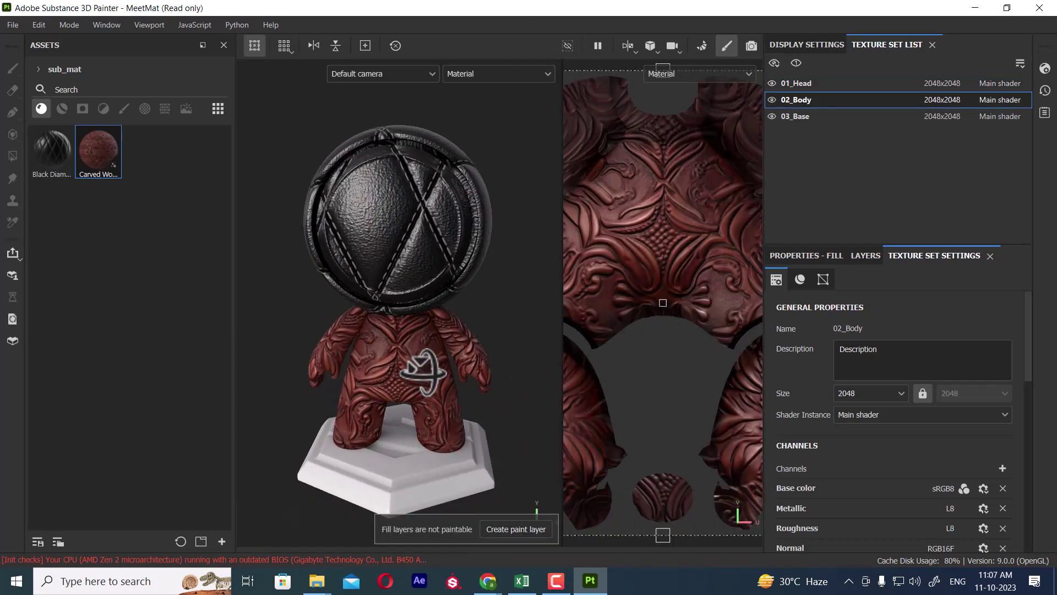
pyautogui.moveTo(488, 581)
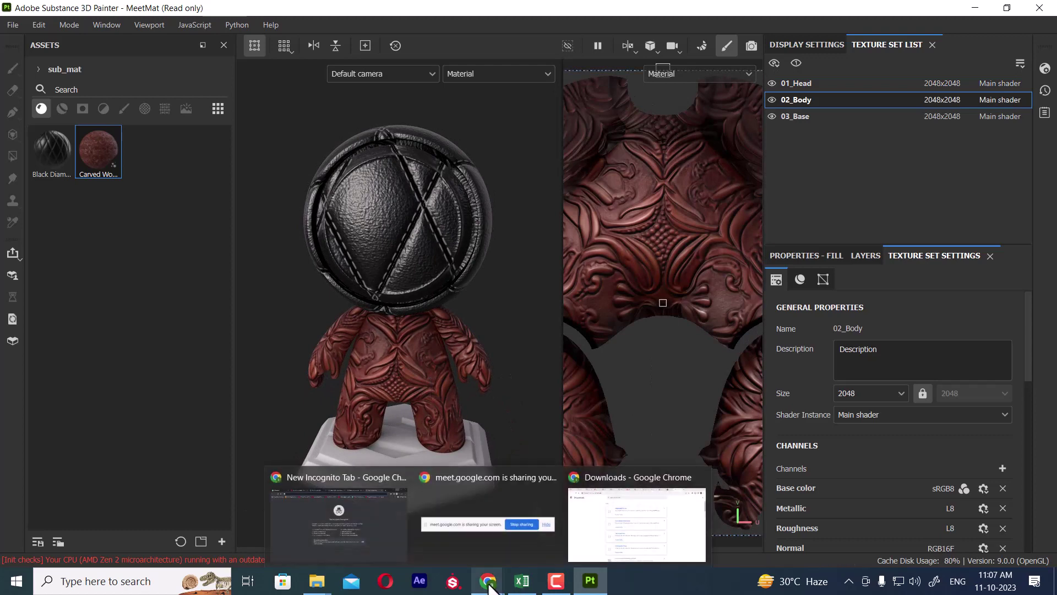
# Reveal the yellowpeeled download in its folder and copy yellowpeeled.spsm.
pyautogui.click(616, 529)
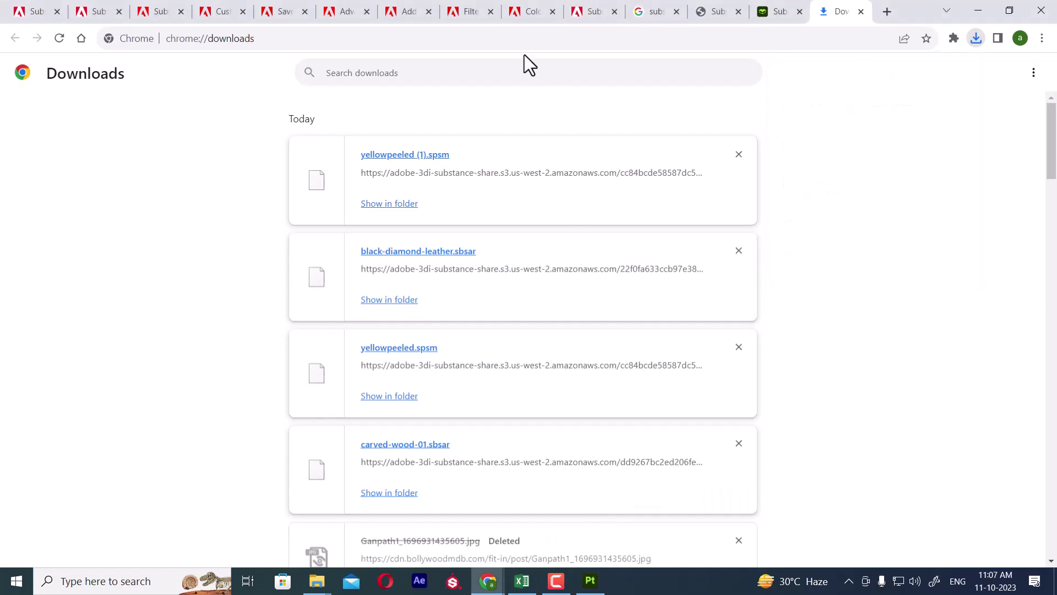
pyautogui.click(392, 204)
pyautogui.rightClick(845, 229)
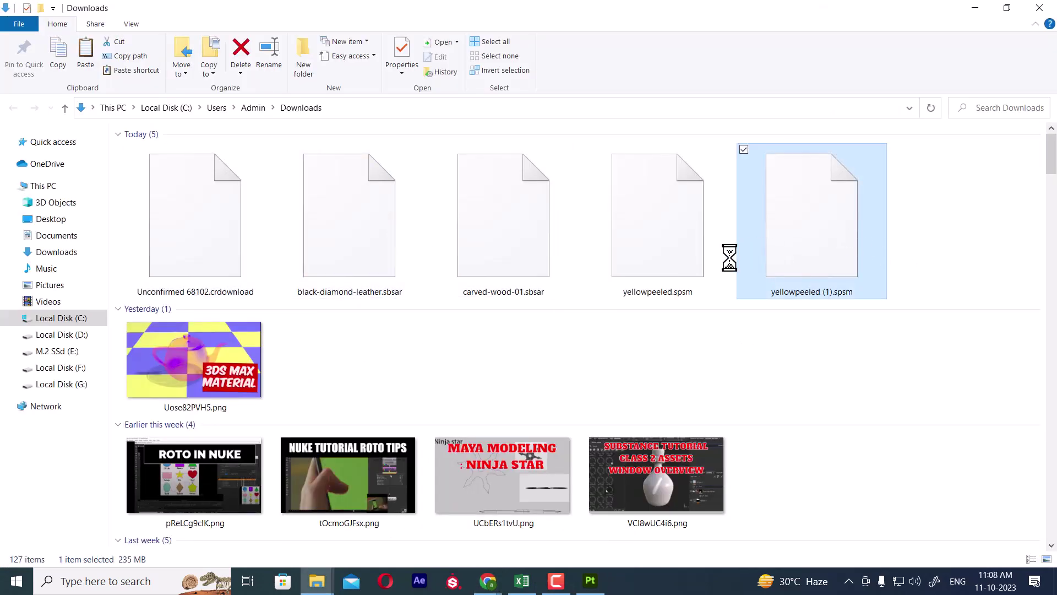
pyautogui.click(1010, 242)
pyautogui.rightClick(695, 210)
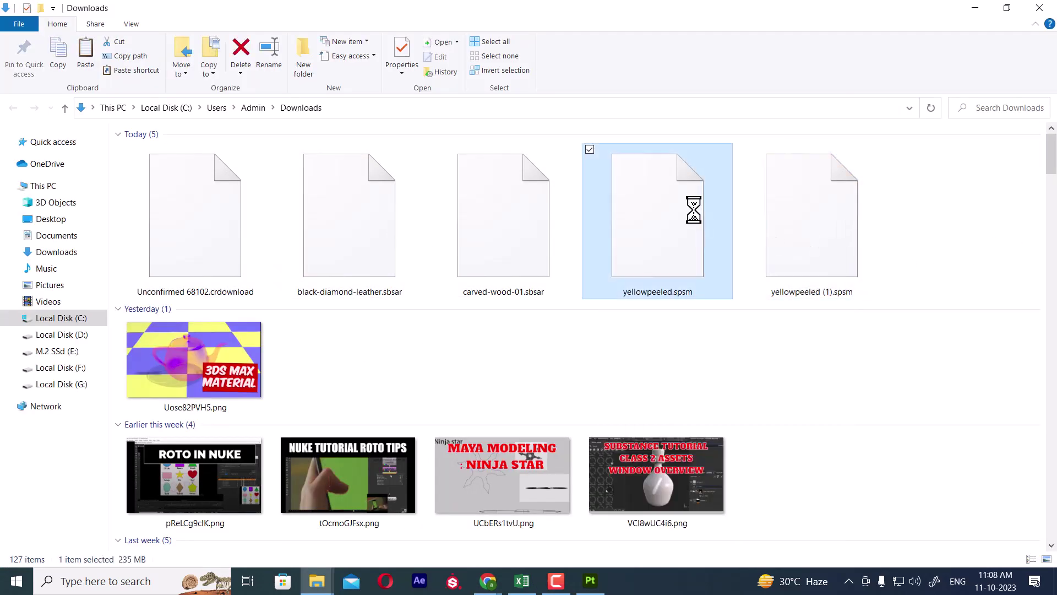
pyautogui.click(564, 443)
pyautogui.moveTo(316, 581)
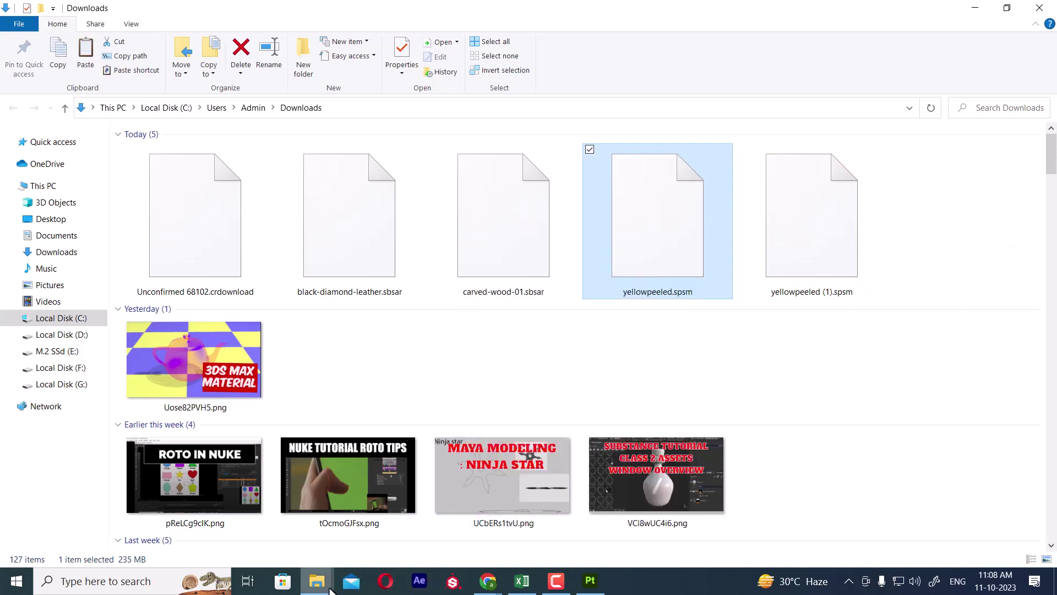
# Paste yellowpeeled.spsm into the materials subfolder of sub_mat.
pyautogui.click(62, 236)
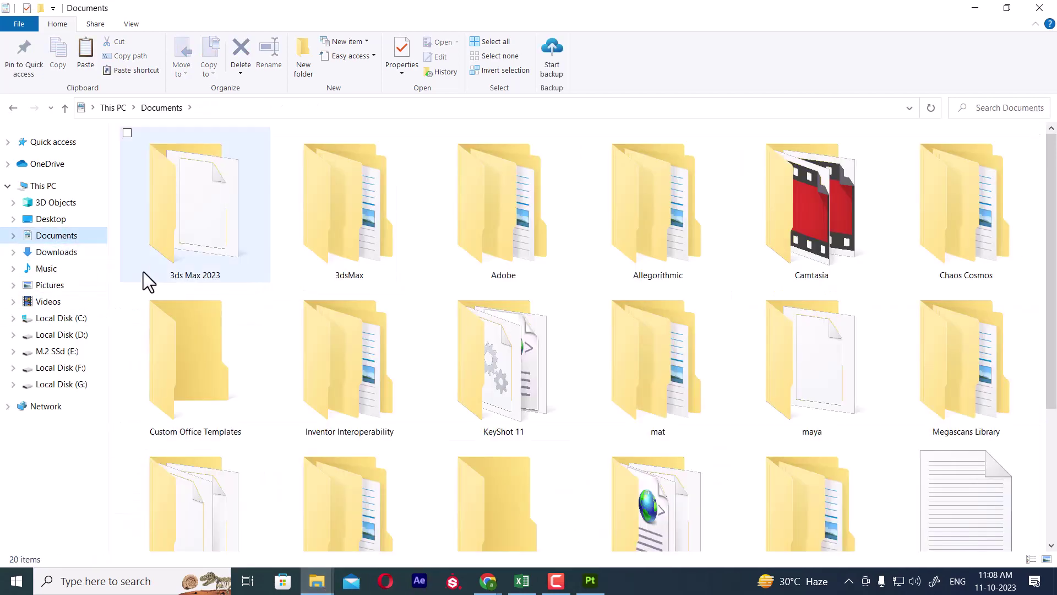
pyautogui.click(553, 357)
pyautogui.write('s')
pyautogui.doubleClick(202, 319)
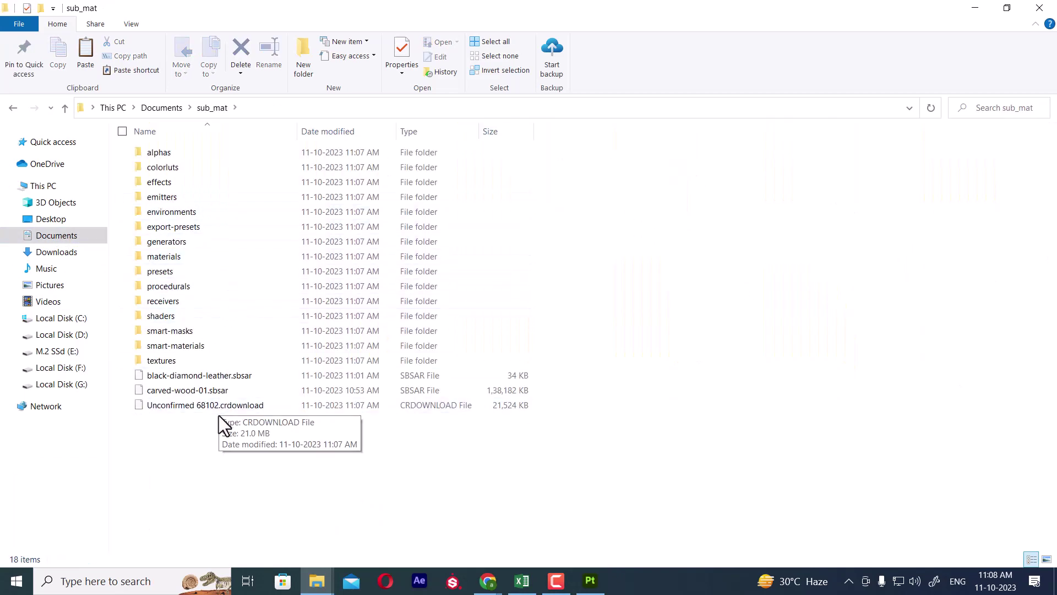
pyautogui.doubleClick(192, 258)
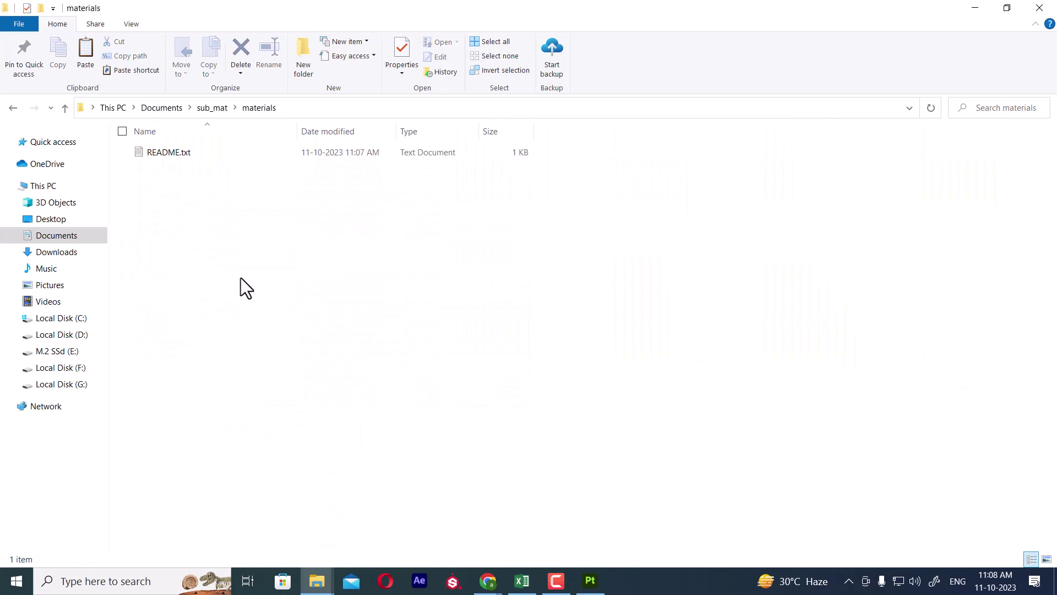
pyautogui.rightClick(306, 259)
pyautogui.click(225, 357)
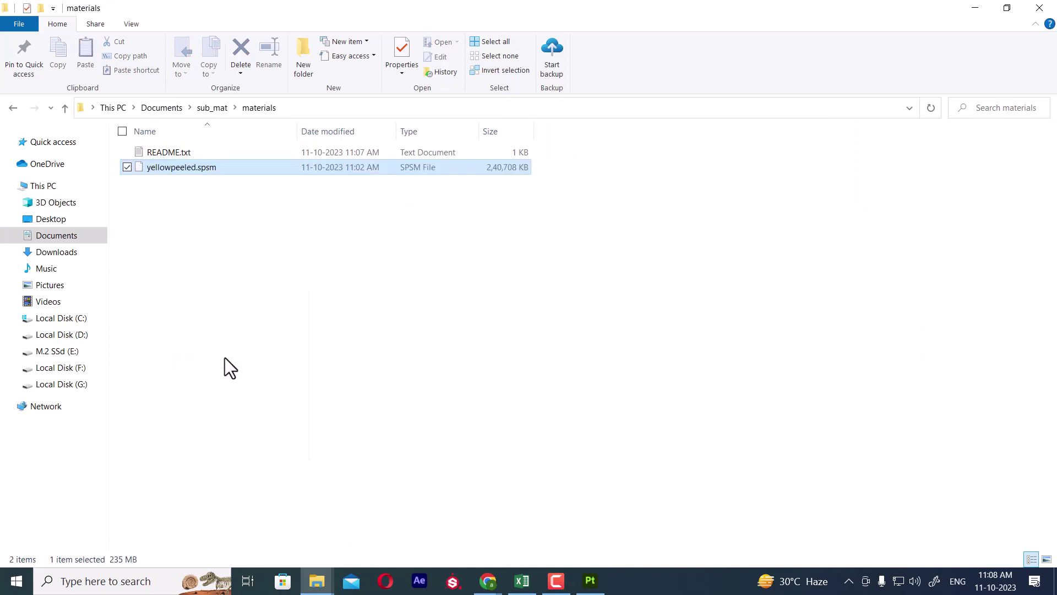
# Paste another copy of yellowpeeled.spsm directly into sub_mat, then minimize Explorer.
pyautogui.click(217, 109)
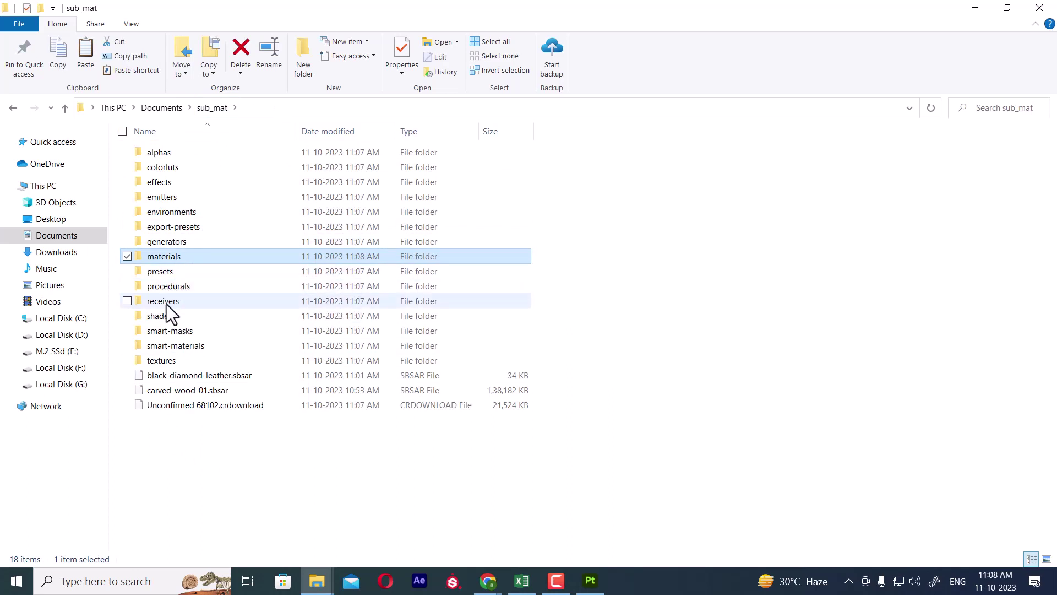
pyautogui.click(200, 451)
pyautogui.rightClick(199, 450)
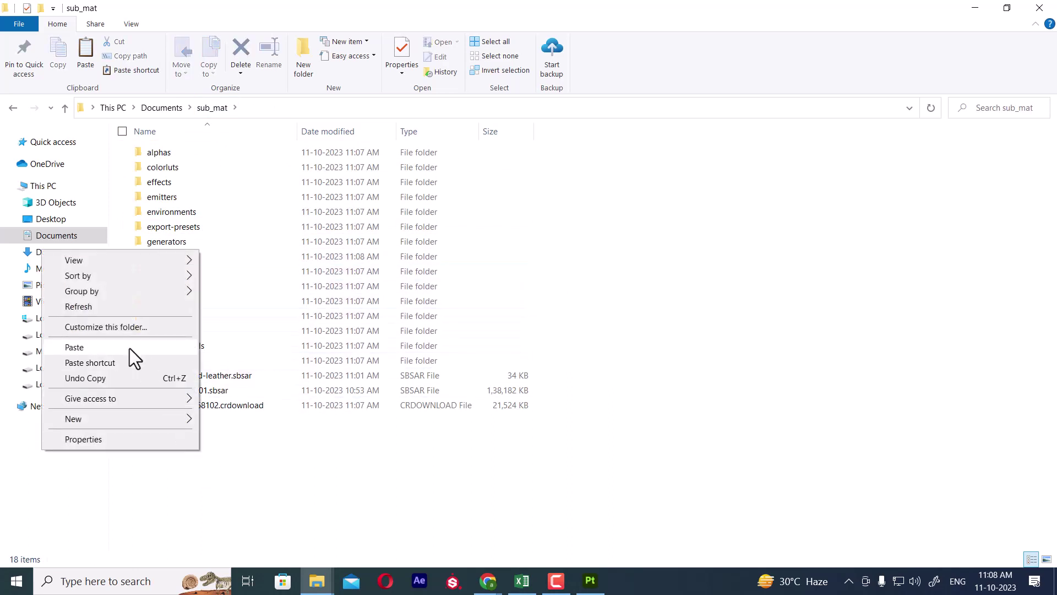
pyautogui.click(130, 348)
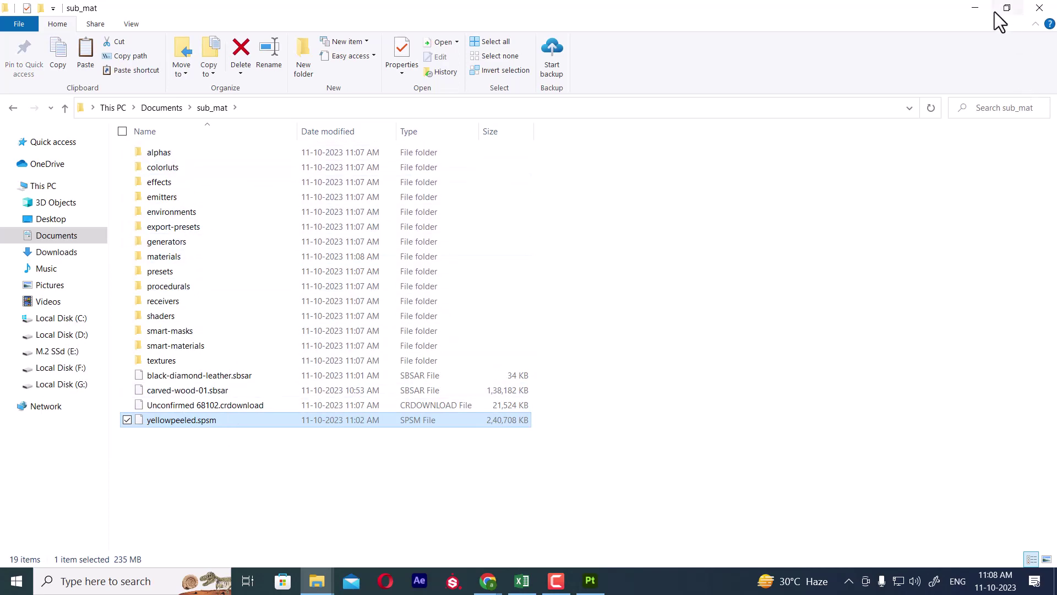
pyautogui.click(976, 7)
pyautogui.click(590, 581)
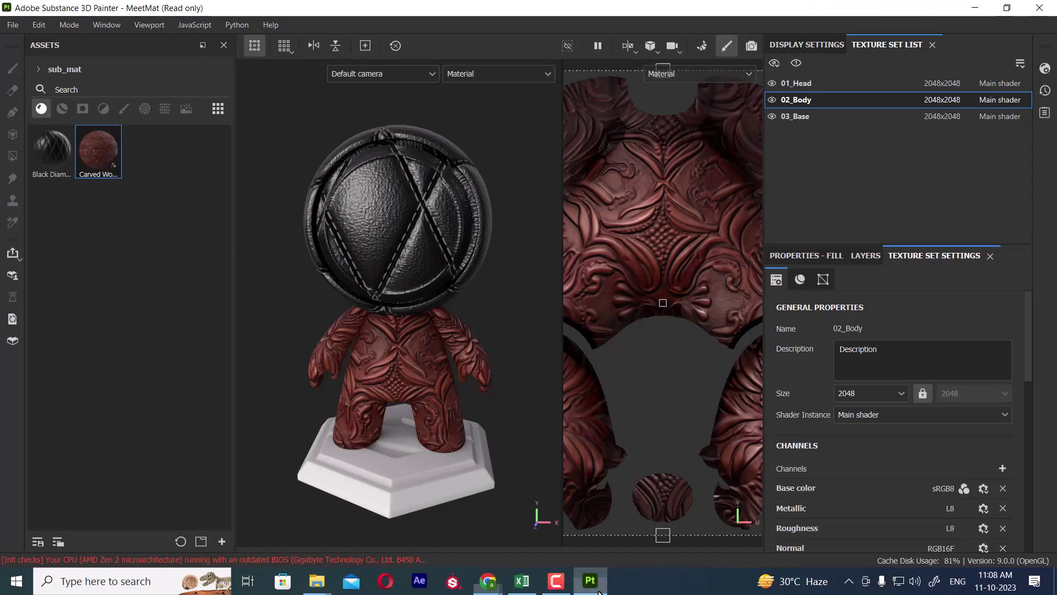
pyautogui.click(37, 68)
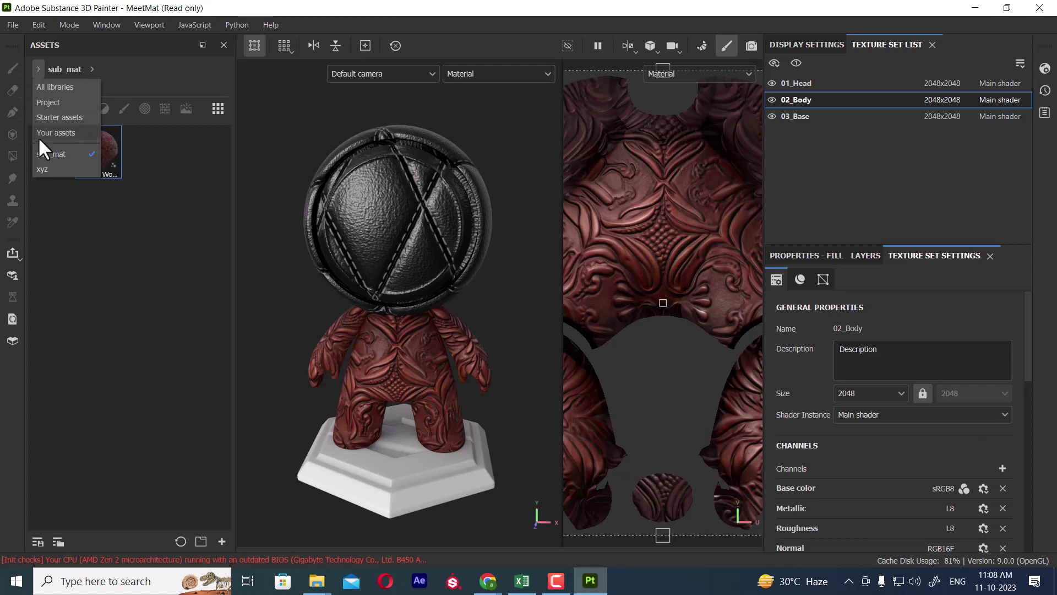
pyautogui.click(46, 168)
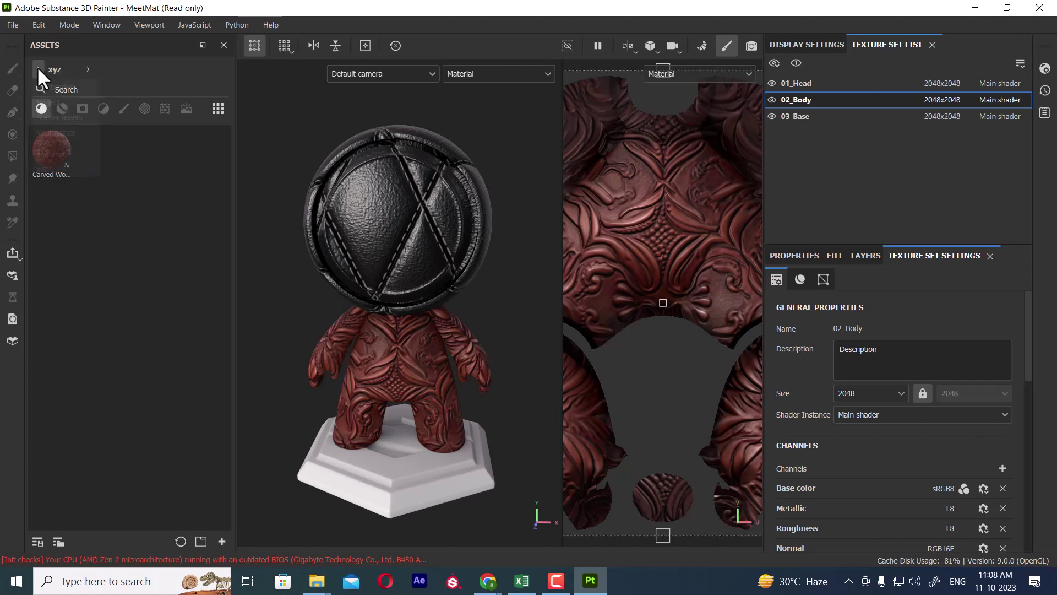
pyautogui.click(37, 68)
pyautogui.click(55, 155)
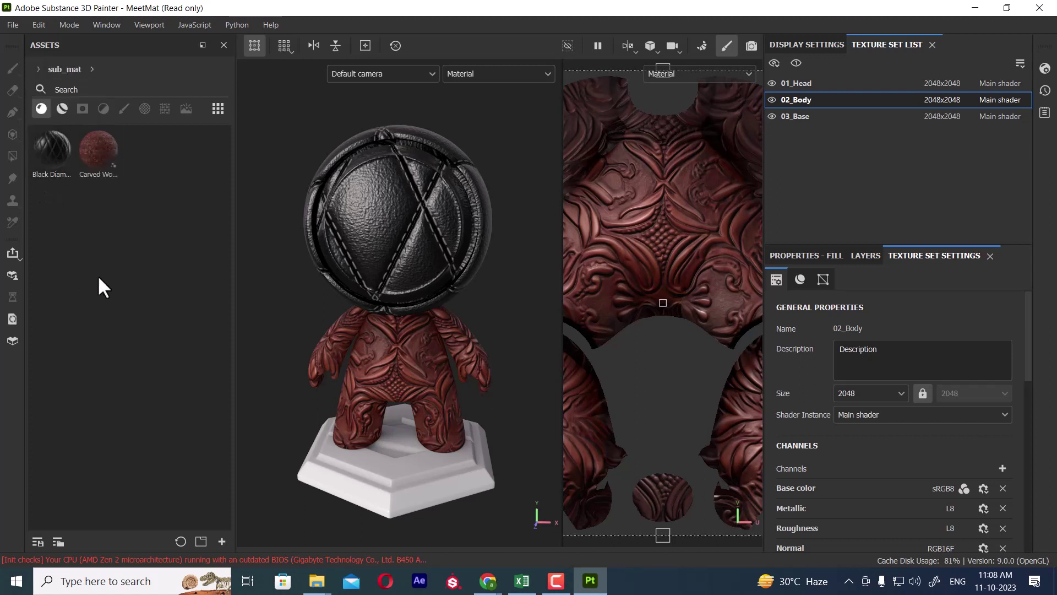
pyautogui.click(39, 24)
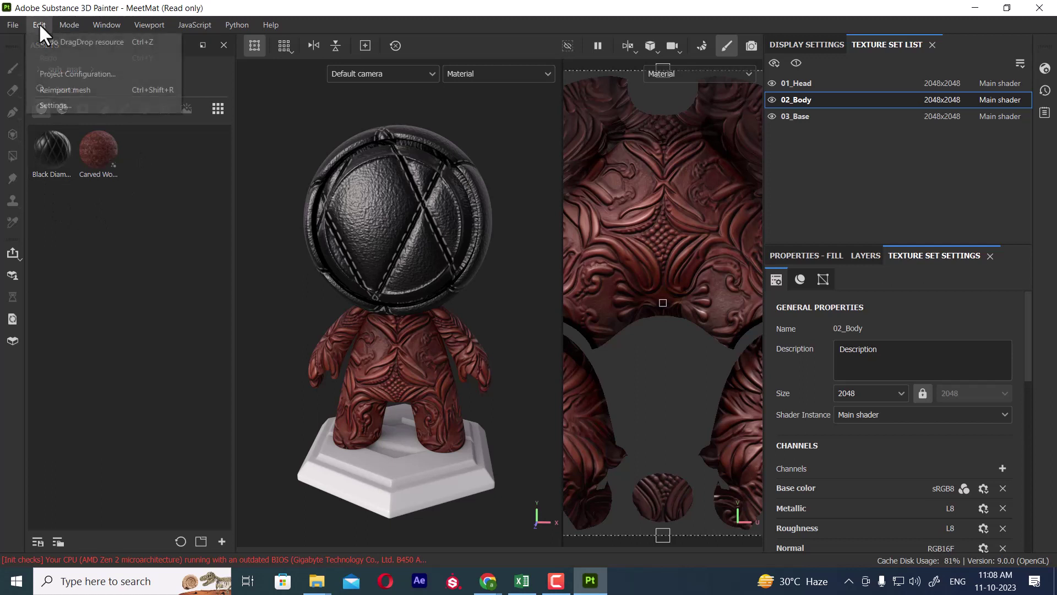
pyautogui.click(89, 105)
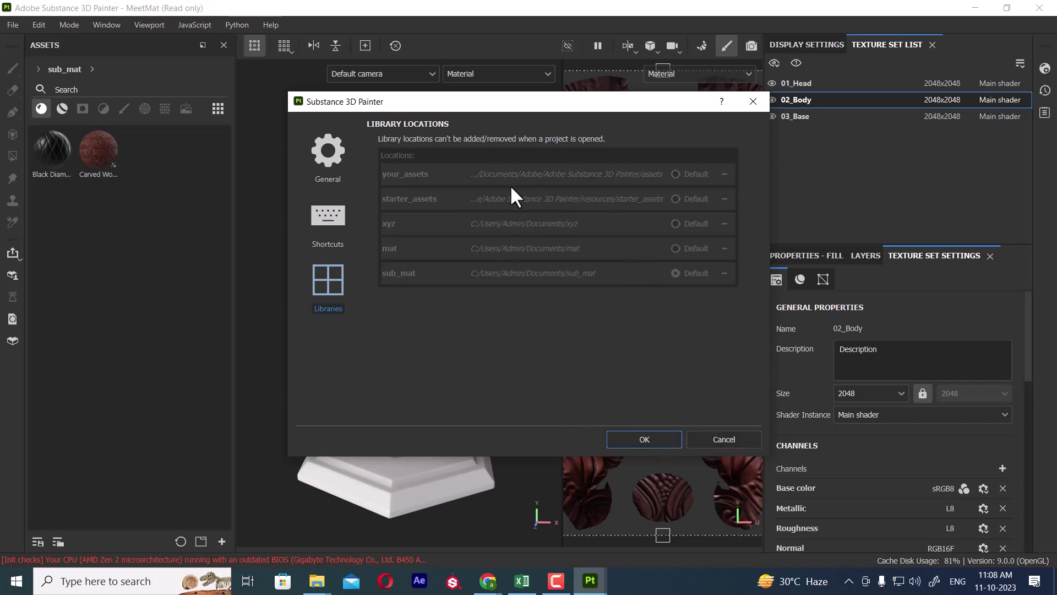
pyautogui.click(717, 441)
pyautogui.click(12, 24)
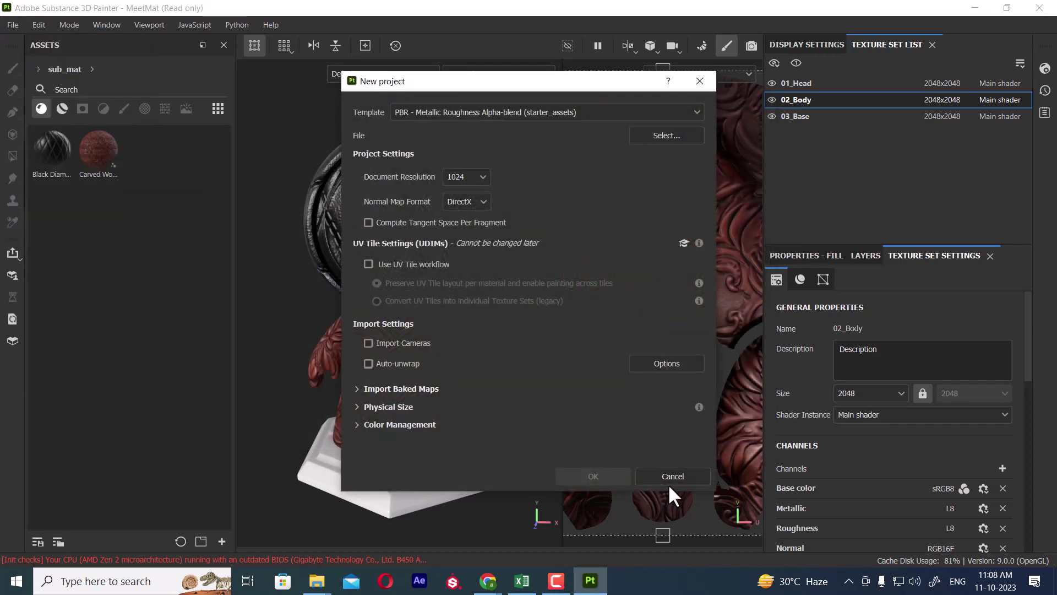
pyautogui.click(672, 476)
# Reopen the MeetMat.spp sample, discarding unsaved changes, and filter the Assets panel to Smart materials.
pyautogui.click(11, 24)
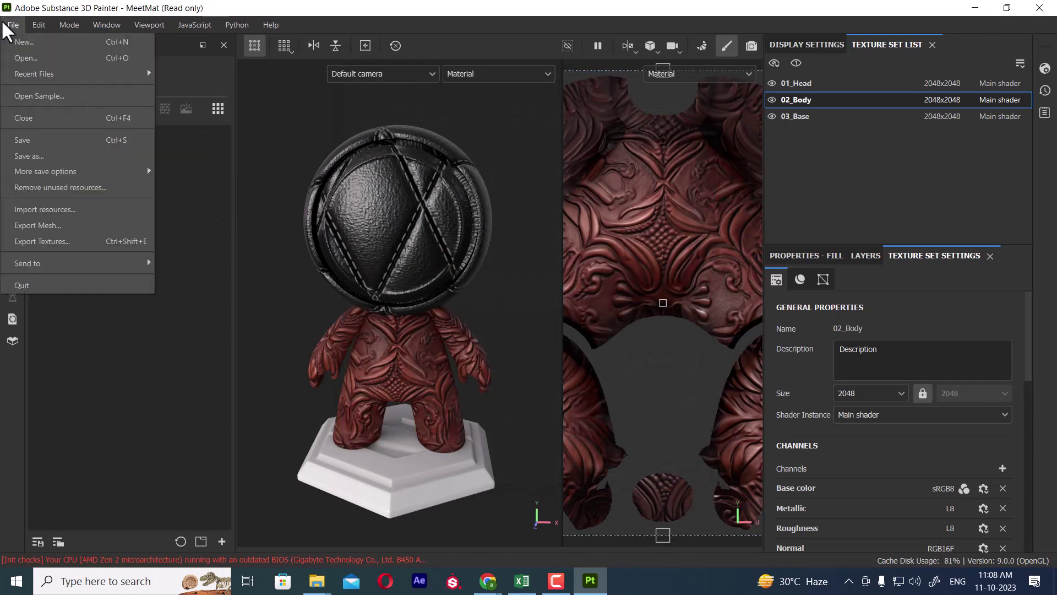
pyautogui.click(52, 97)
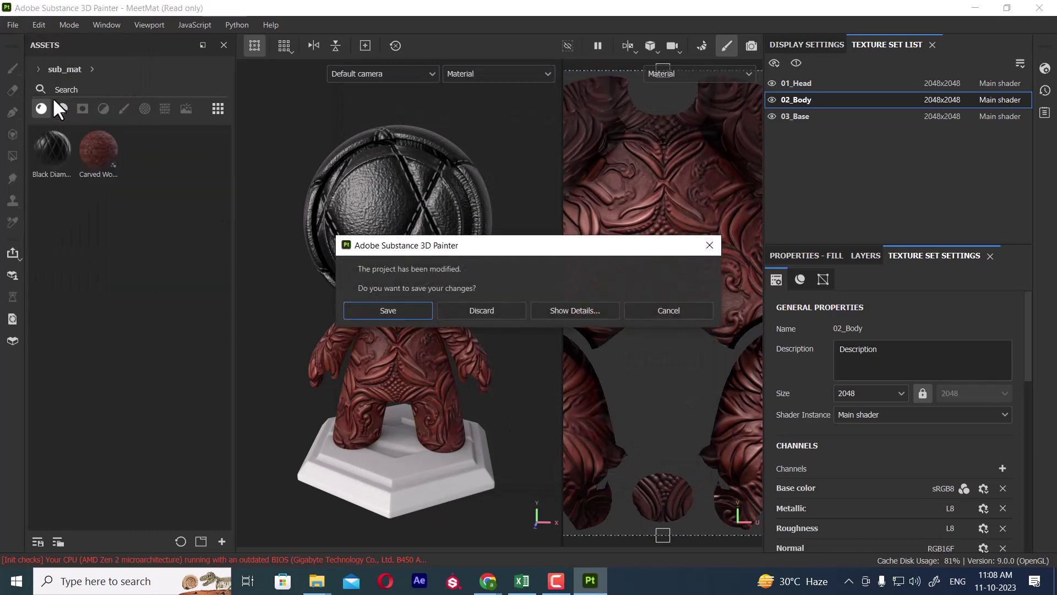
pyautogui.click(501, 311)
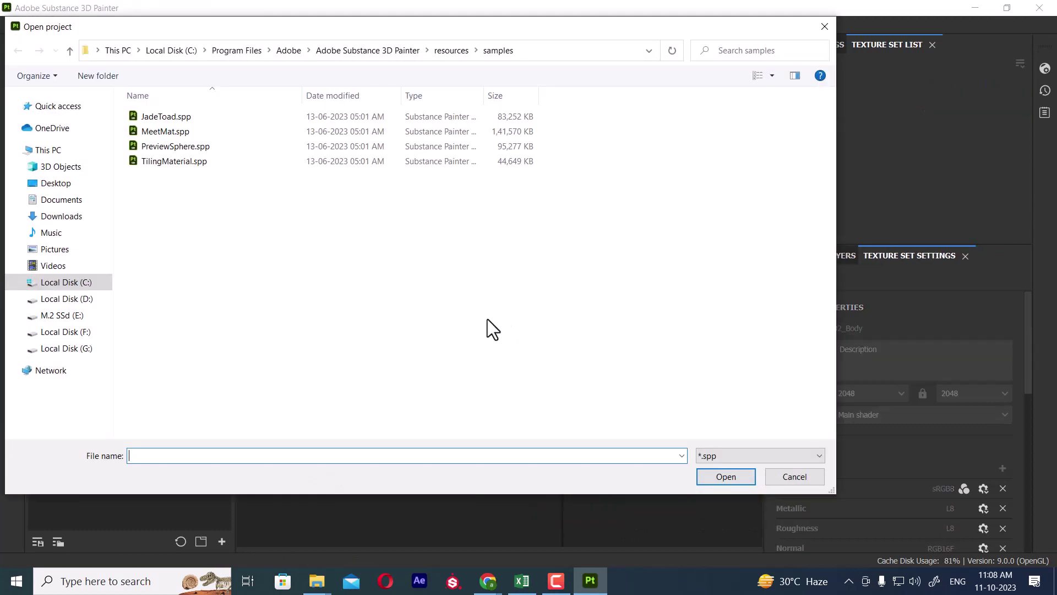
pyautogui.doubleClick(166, 131)
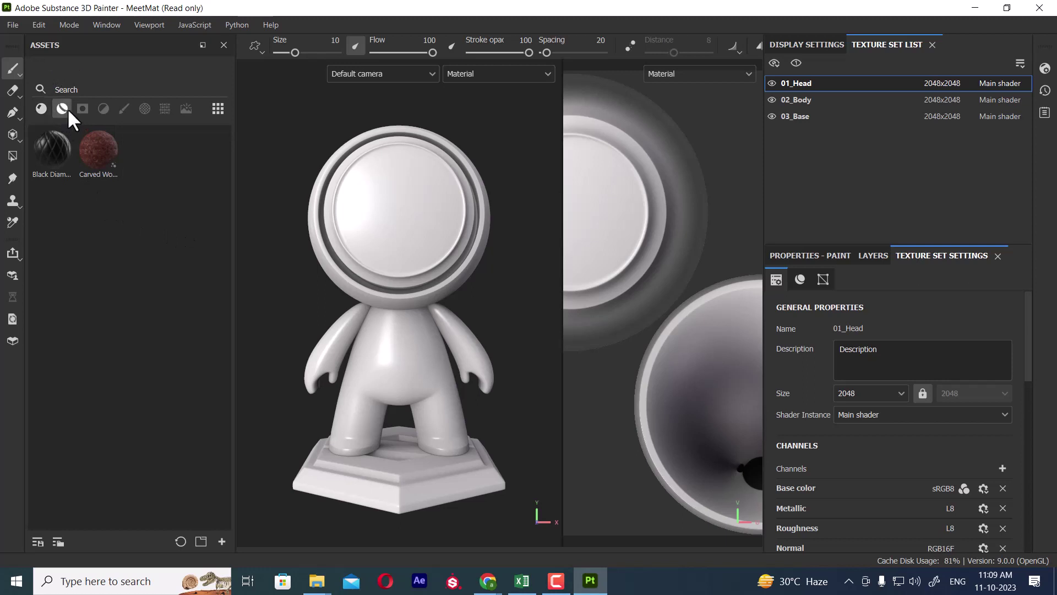
pyautogui.click(68, 108)
pyautogui.moveTo(52, 150)
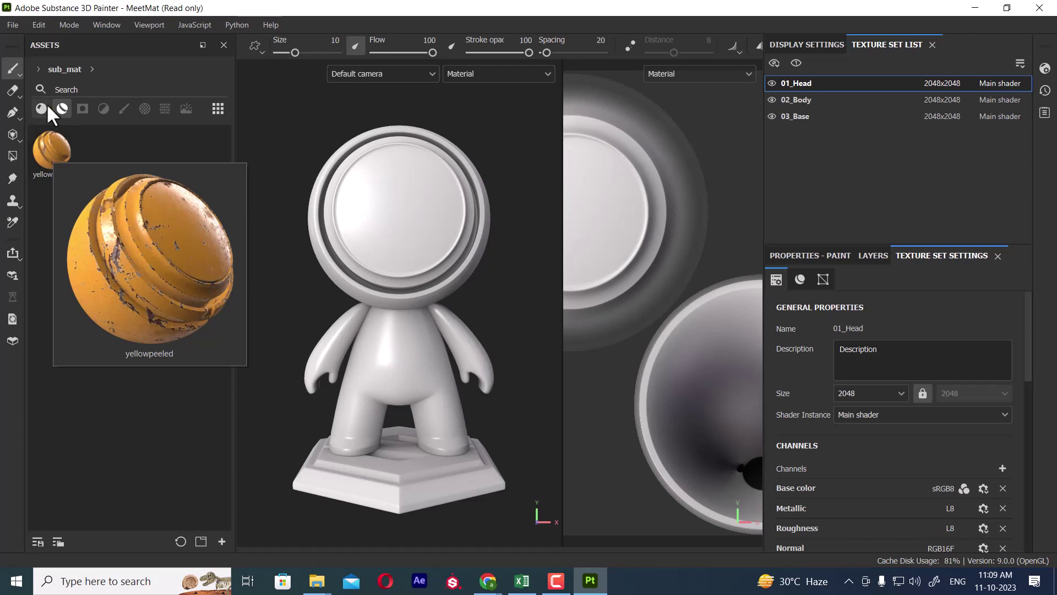
# Apply the yellowpeeled smart material to MeetMat's head.
pyautogui.moveTo(422, 286); pyautogui.dragTo(408, 268)
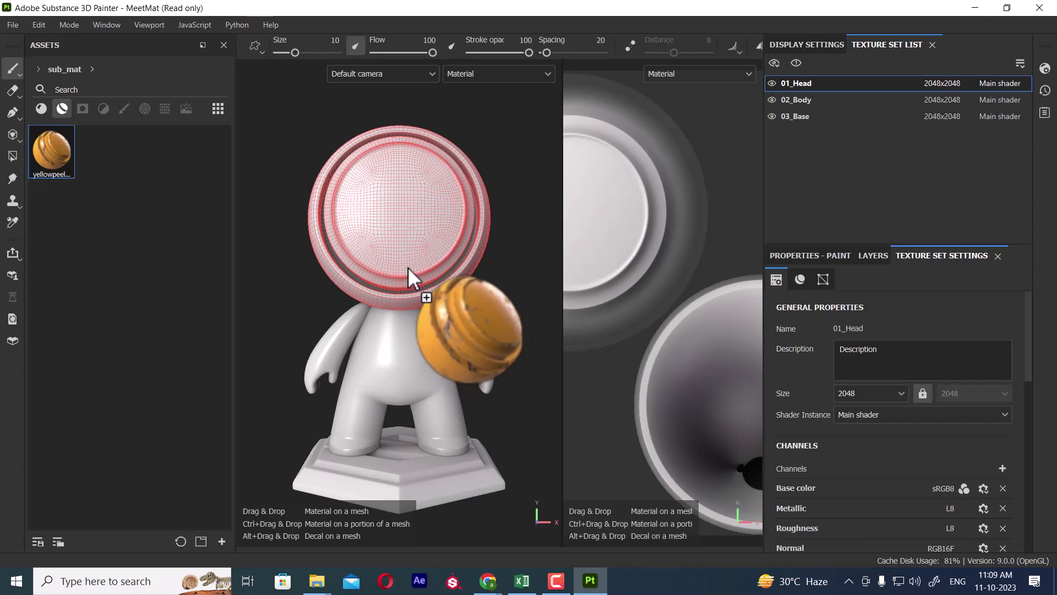
pyautogui.moveTo(408, 267); pyautogui.dragTo(408, 266)
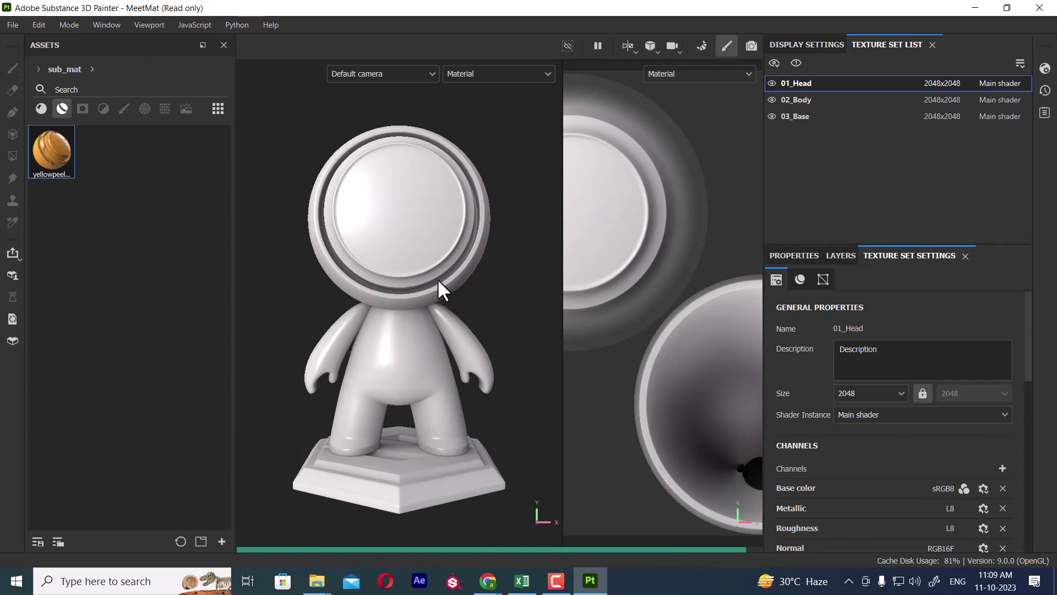
pyautogui.moveTo(393, 293)
pyautogui.keyDown('alt'); pyautogui.mouseDown()
pyautogui.moveTo(524, 302)
pyautogui.moveTo(487, 316)
pyautogui.mouseUp(); pyautogui.keyUp('alt')
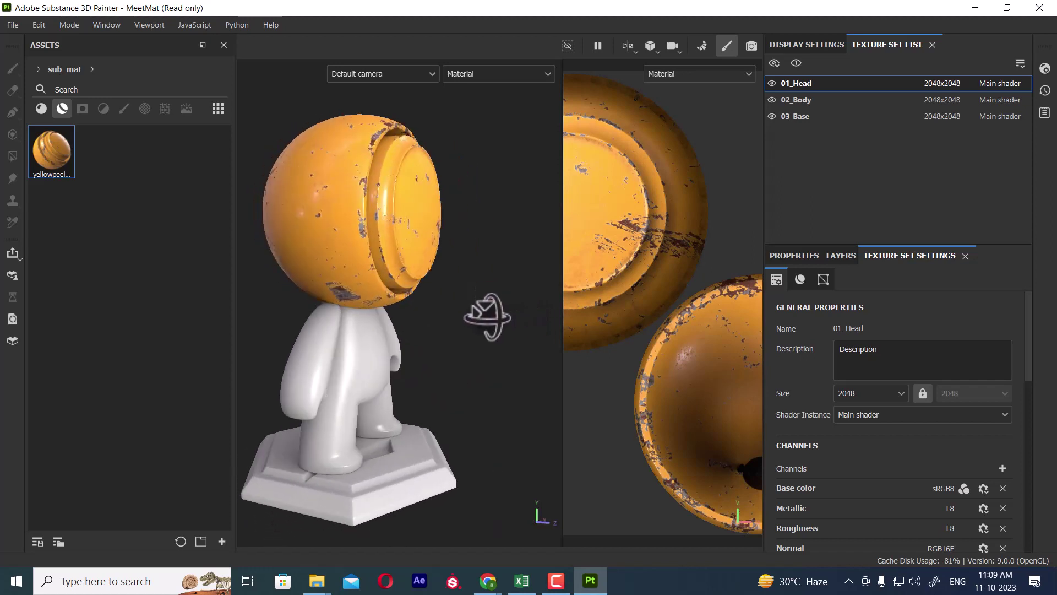
# Apply Carved Wood to the body and Black Diamond leather to the base.
pyautogui.click(40, 108)
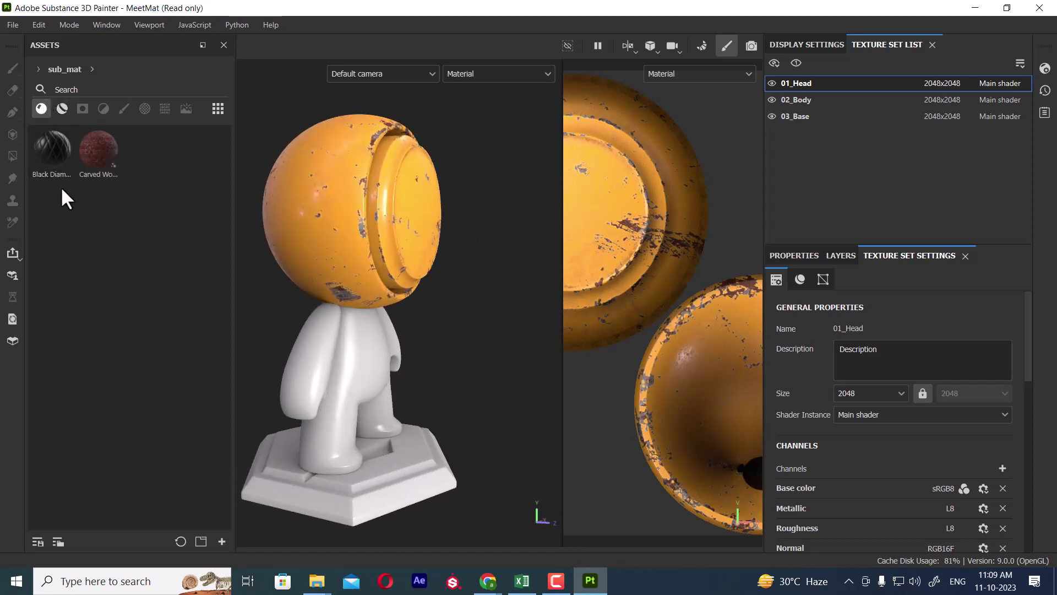
pyautogui.moveTo(108, 159); pyautogui.dragTo(353, 367)
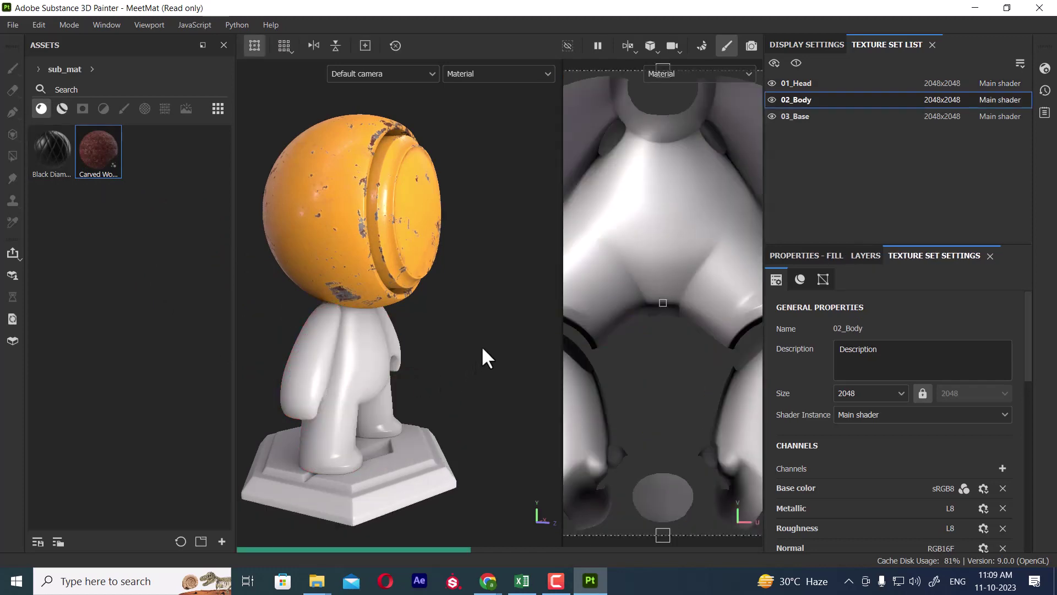
pyautogui.moveTo(39, 144)
pyautogui.mouseDown()
pyautogui.moveTo(377, 418)
pyautogui.moveTo(376, 407)
pyautogui.mouseUp()
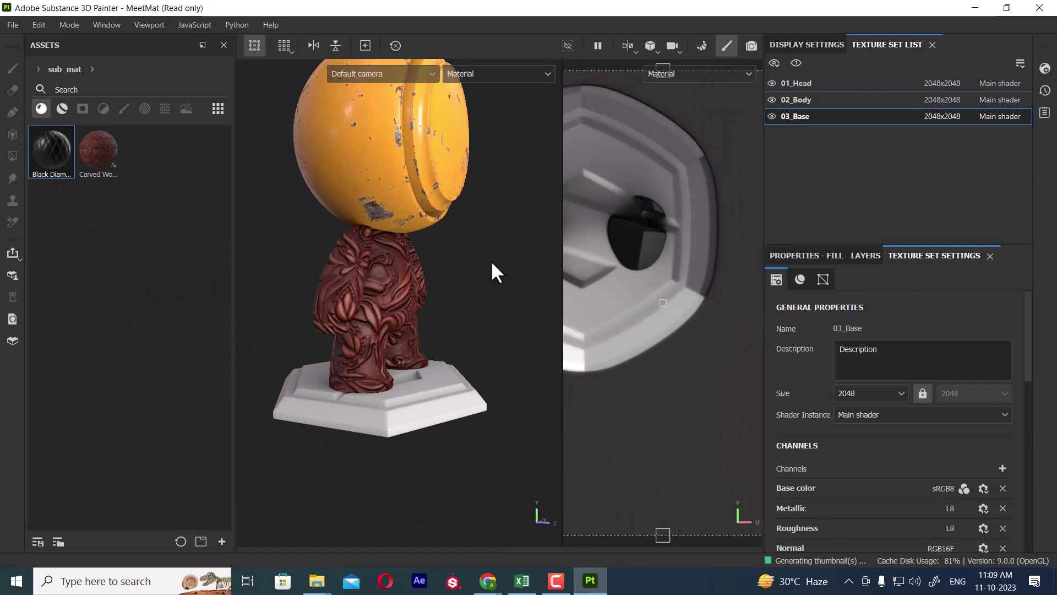
pyautogui.moveTo(485, 248)
pyautogui.keyDown('alt'); pyautogui.mouseDown()
pyautogui.moveTo(435, 270)
pyautogui.moveTo(435, 296)
pyautogui.moveTo(408, 259)
pyautogui.moveTo(390, 330)
pyautogui.moveTo(416, 324)
pyautogui.mouseUp(); pyautogui.keyUp('alt')
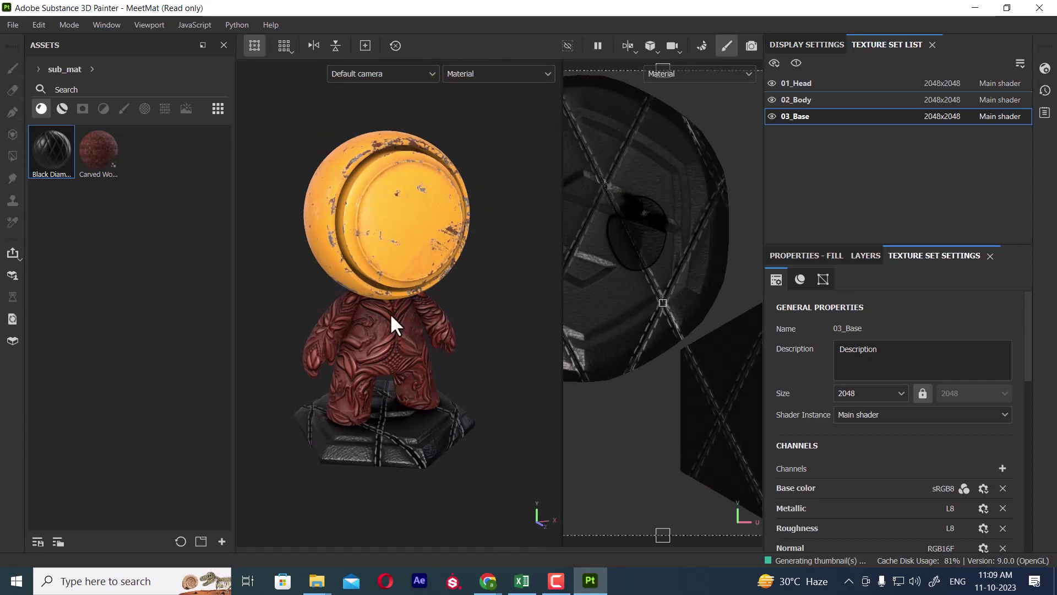